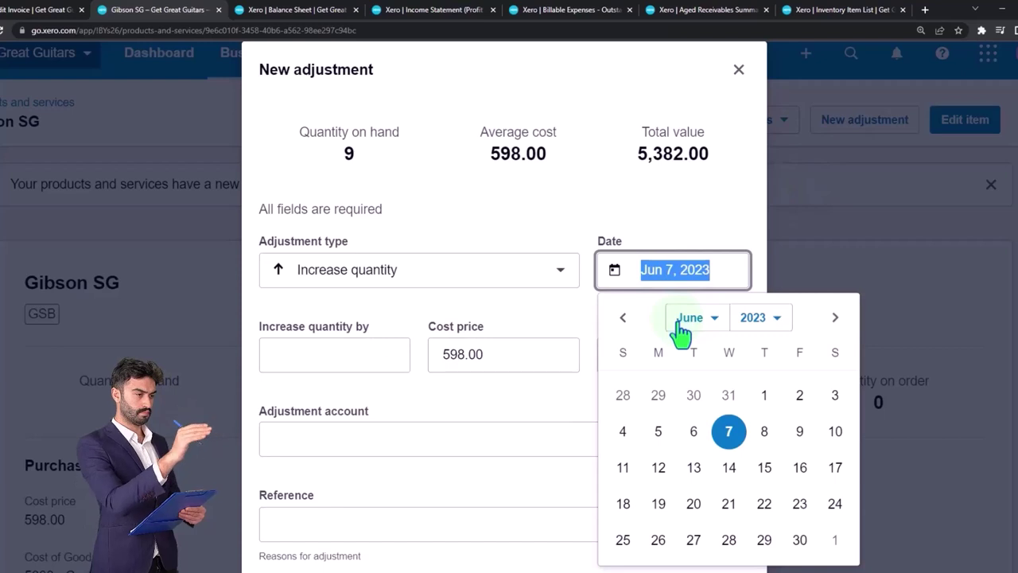
- Date the Gibson SG stock increase Jan 1, 2023 and add 1 unit at 598.00 cost
click(623, 318)
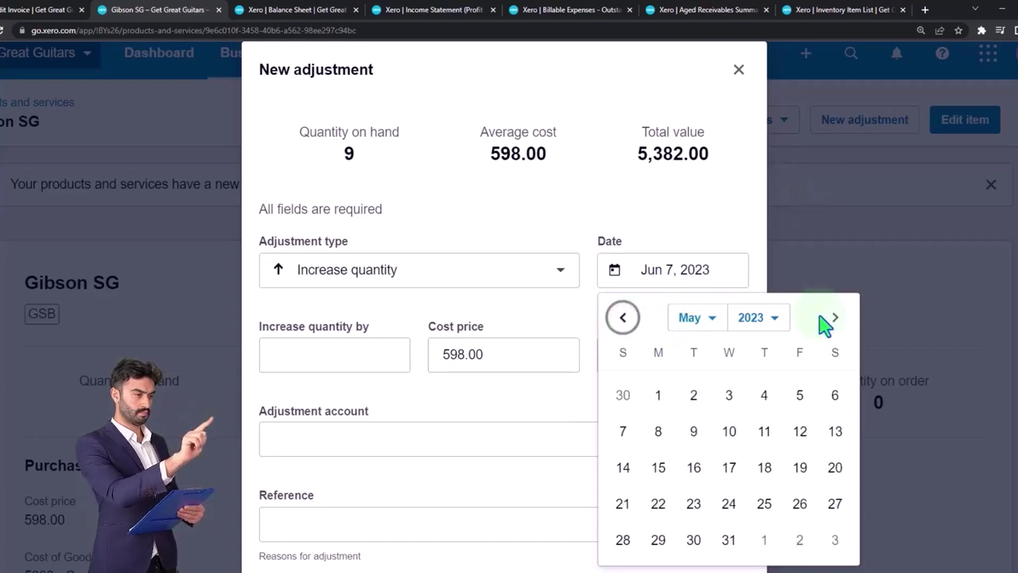
click(625, 320)
click(627, 322)
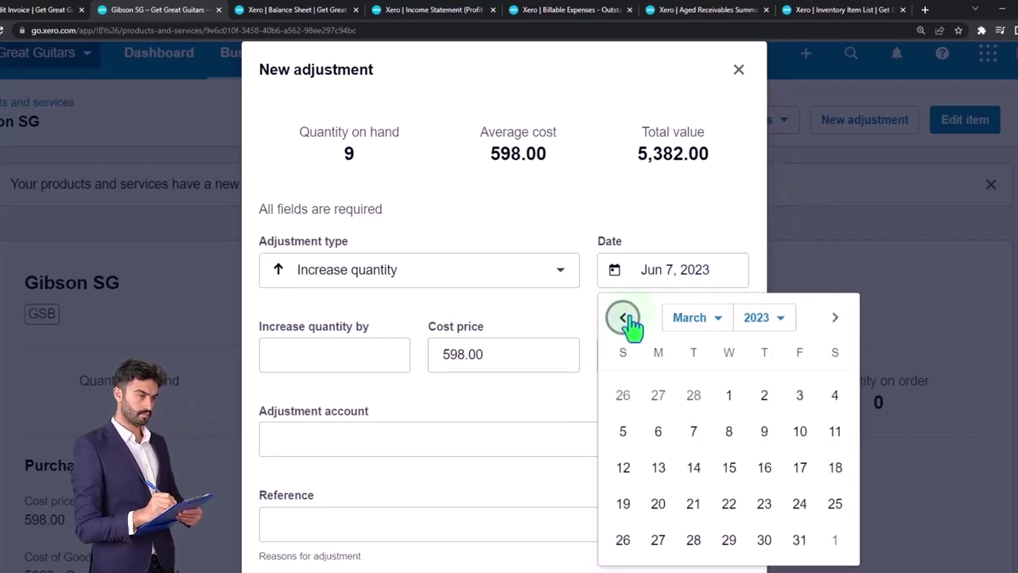
click(624, 318)
click(625, 394)
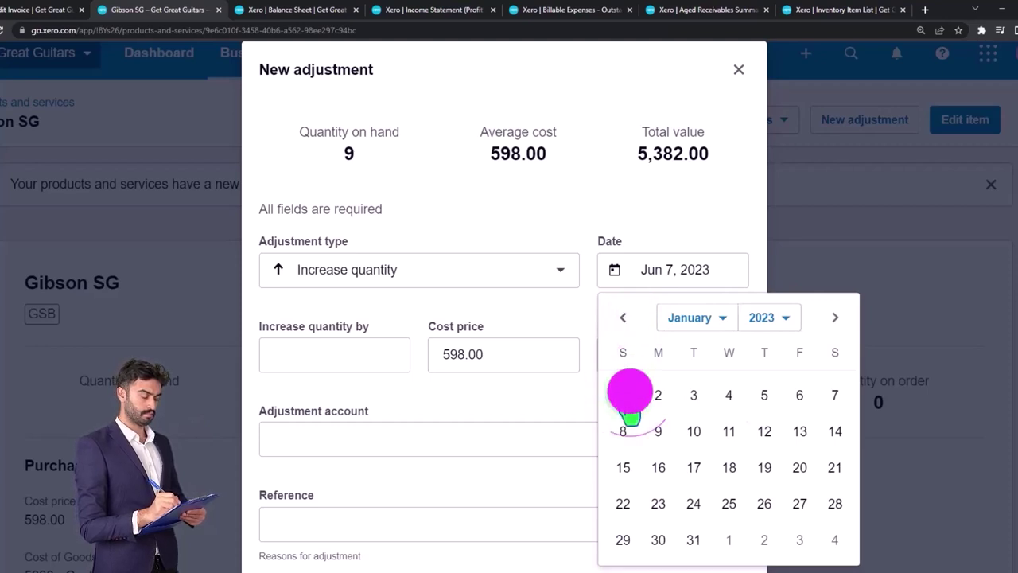
click(304, 354)
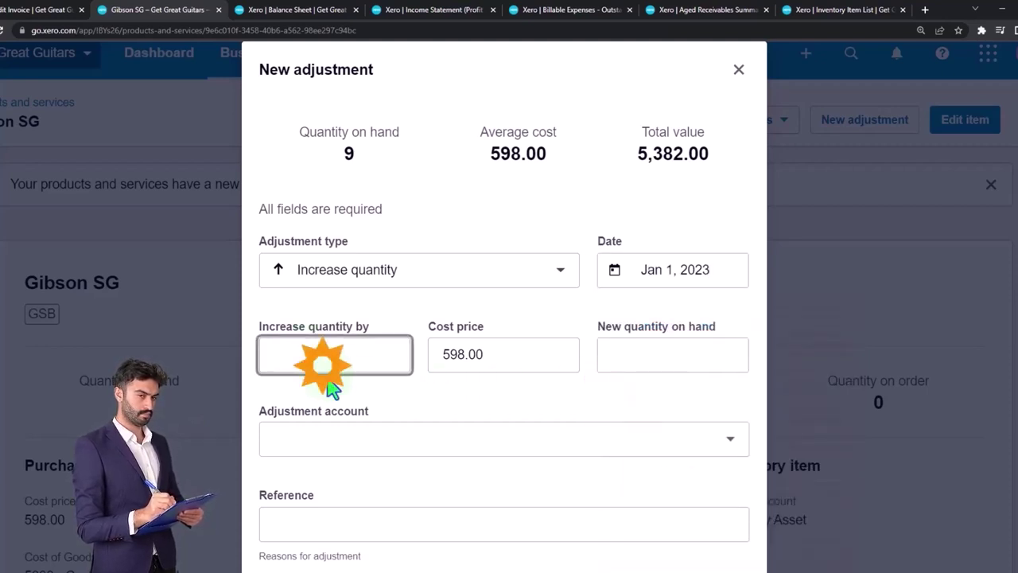
text(1)
key(Tab)
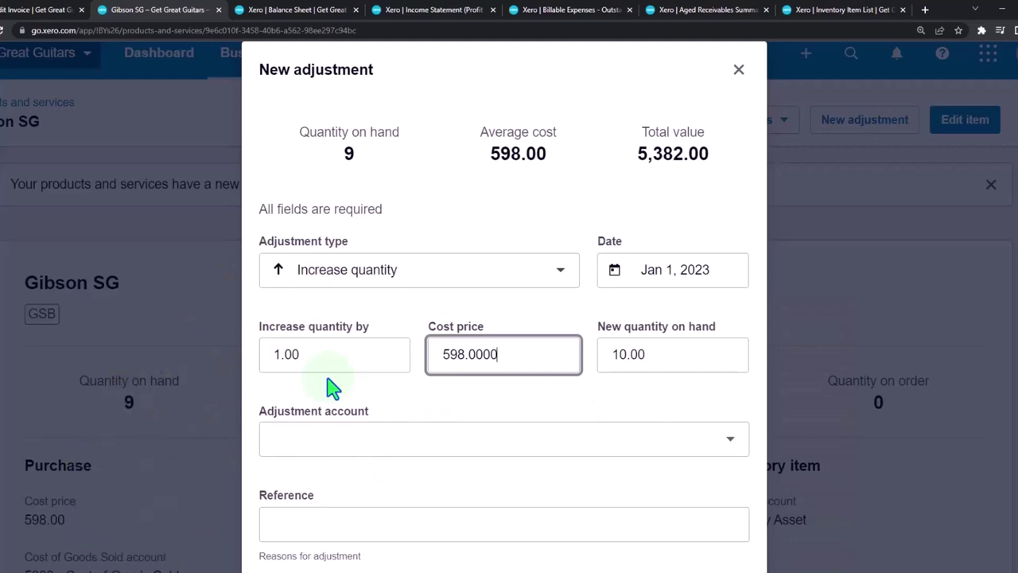
scroll(332, 388, up, 1)
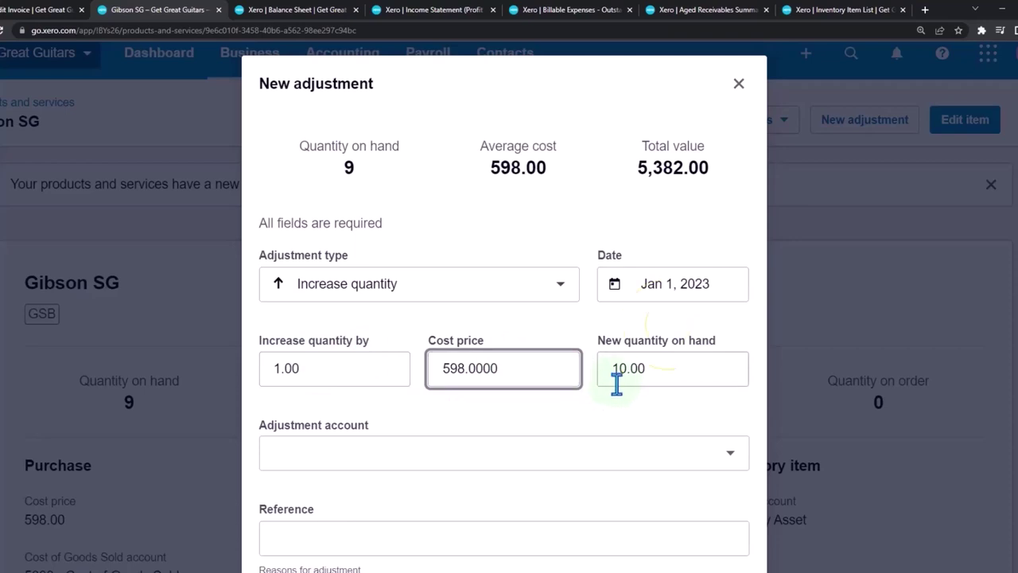
scroll(617, 384, down, 2)
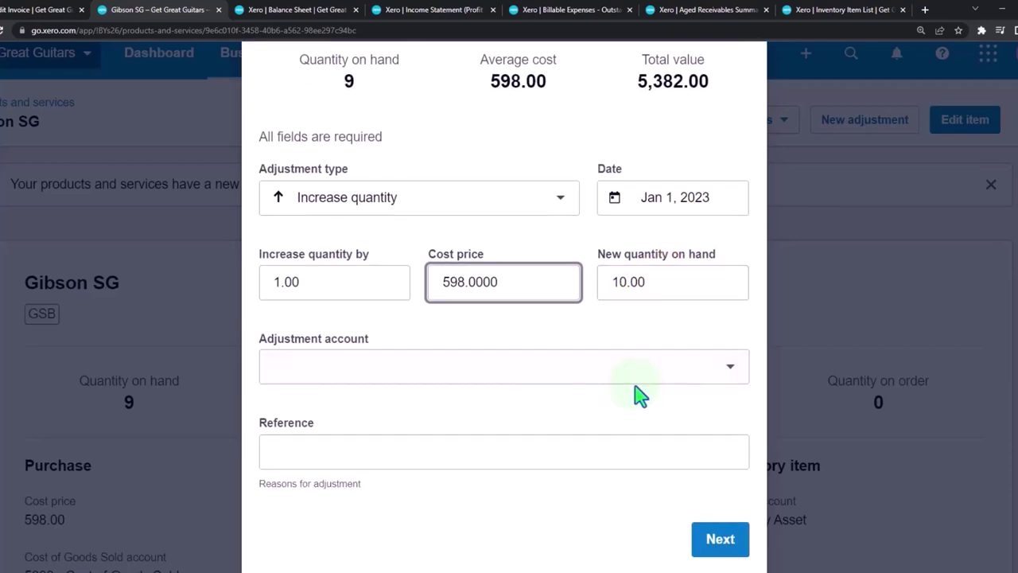
click(730, 369)
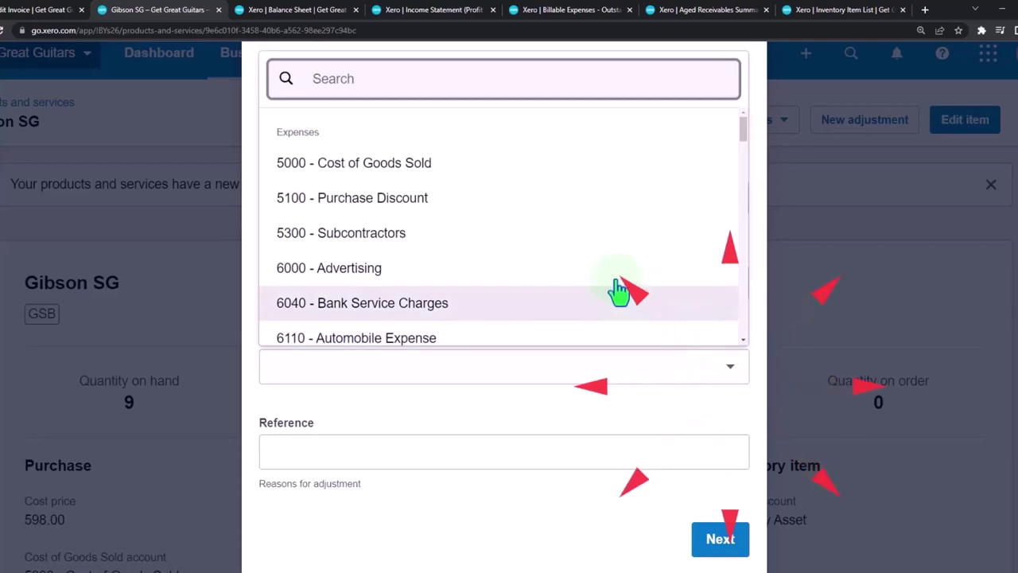
scroll(618, 289, down, 2)
scroll(618, 289, down, 3)
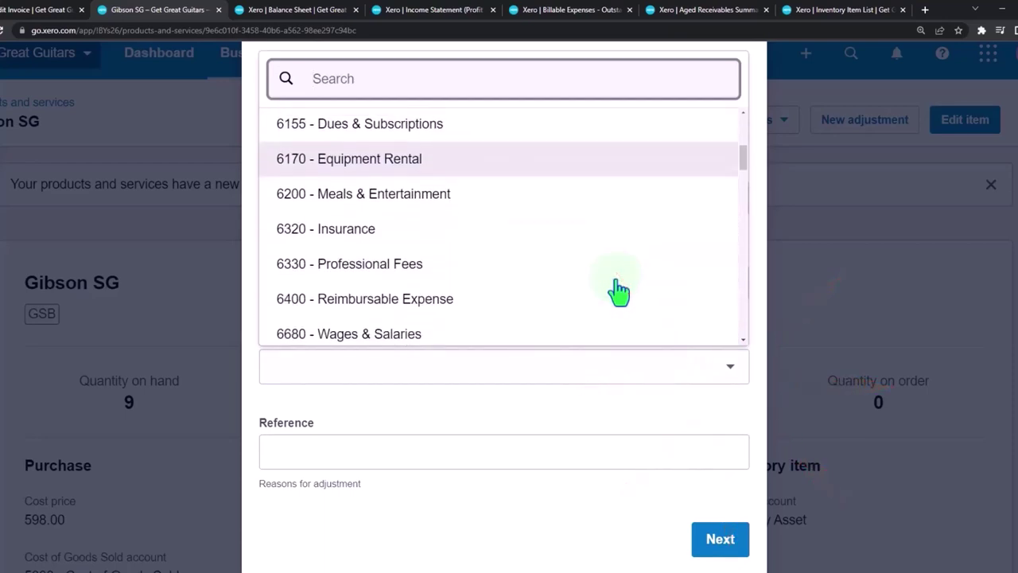
scroll(618, 290, down, 6)
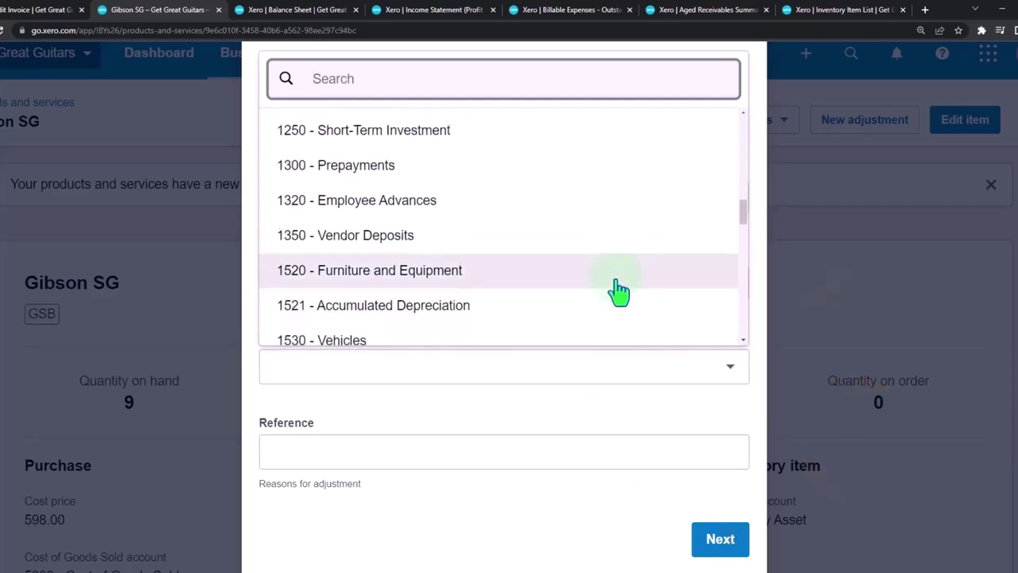
scroll(617, 290, down, 5)
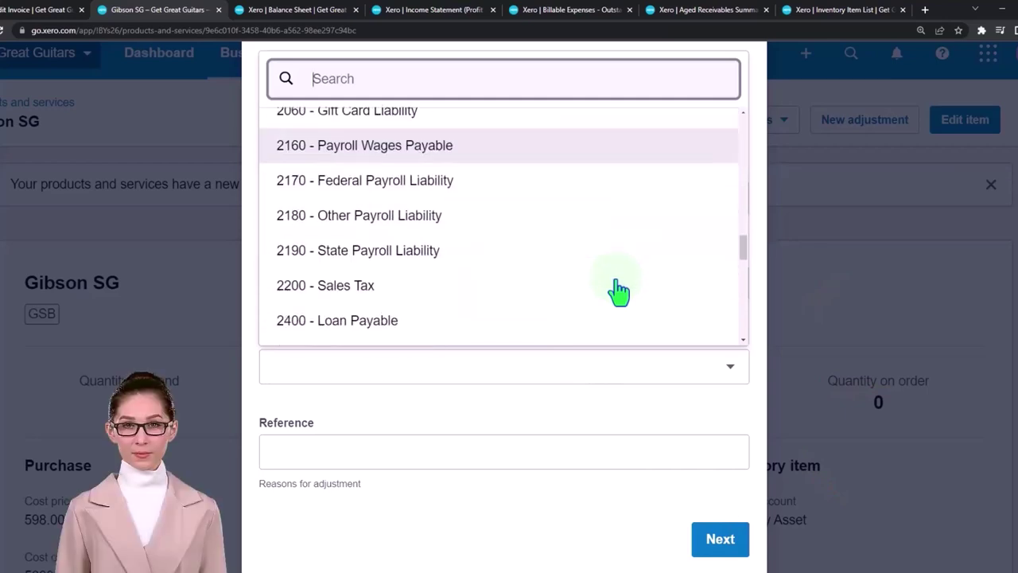
scroll(619, 290, down, 5)
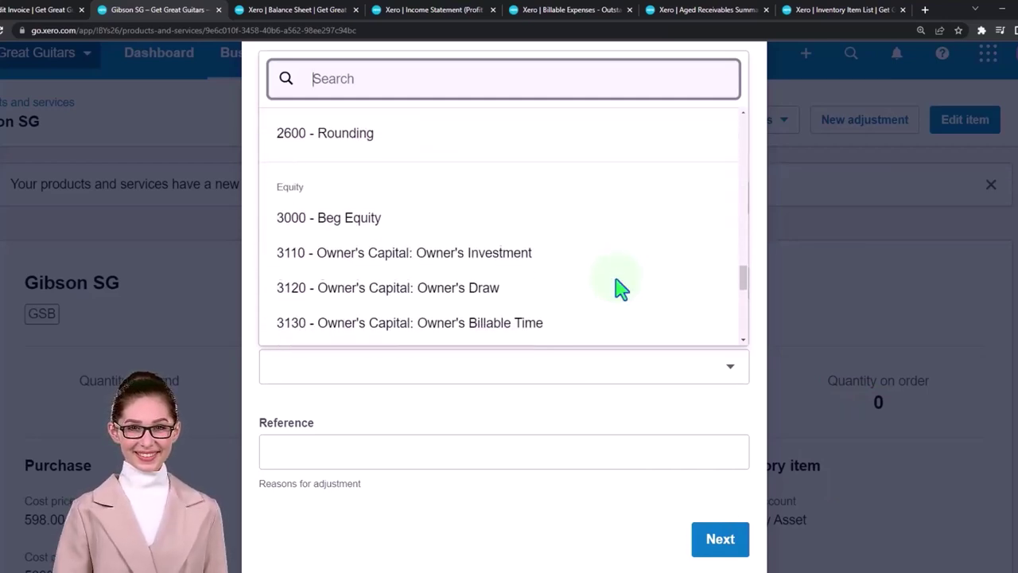
scroll(621, 289, down, 1)
scroll(620, 290, up, 15)
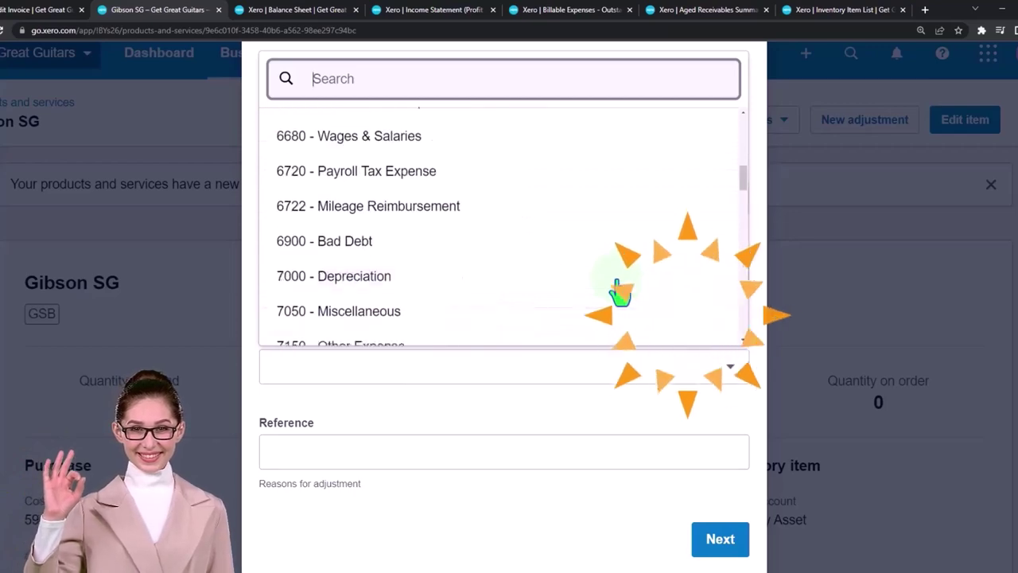
scroll(493, 334, down, 1)
click(342, 371)
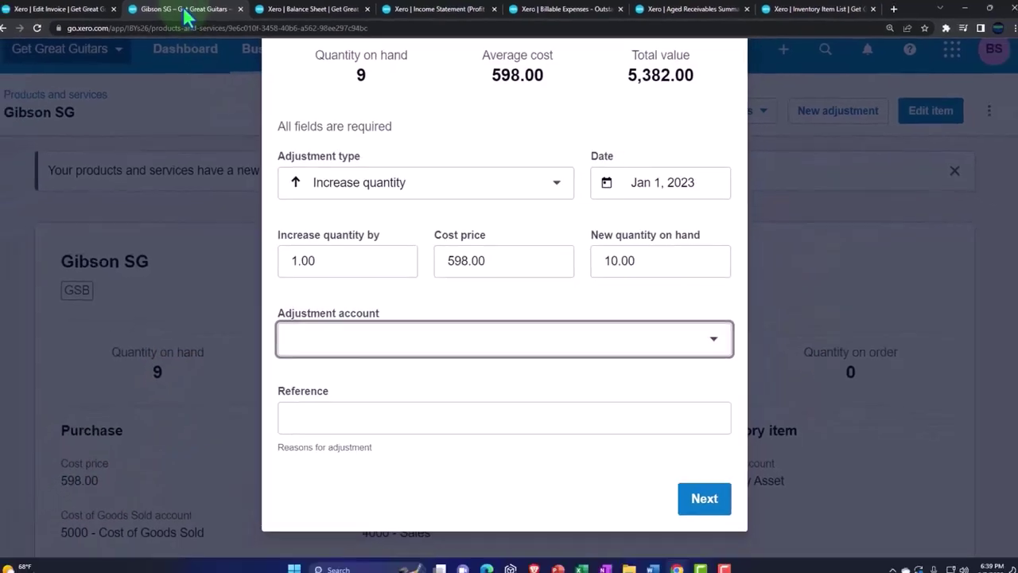
- Duplicate the Inventory Item List report's browser tab
click(805, 11)
right_click(805, 13)
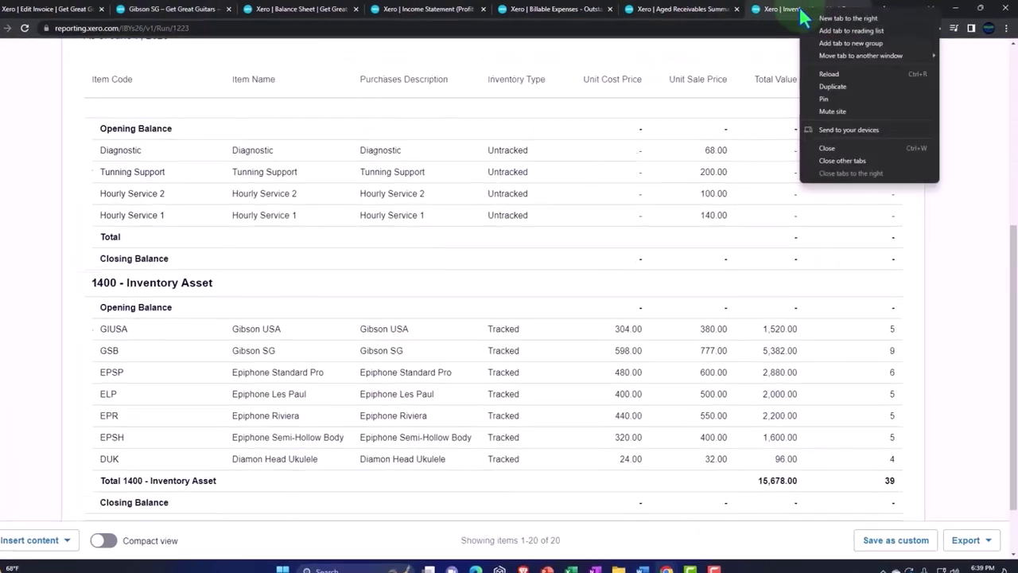
click(774, 113)
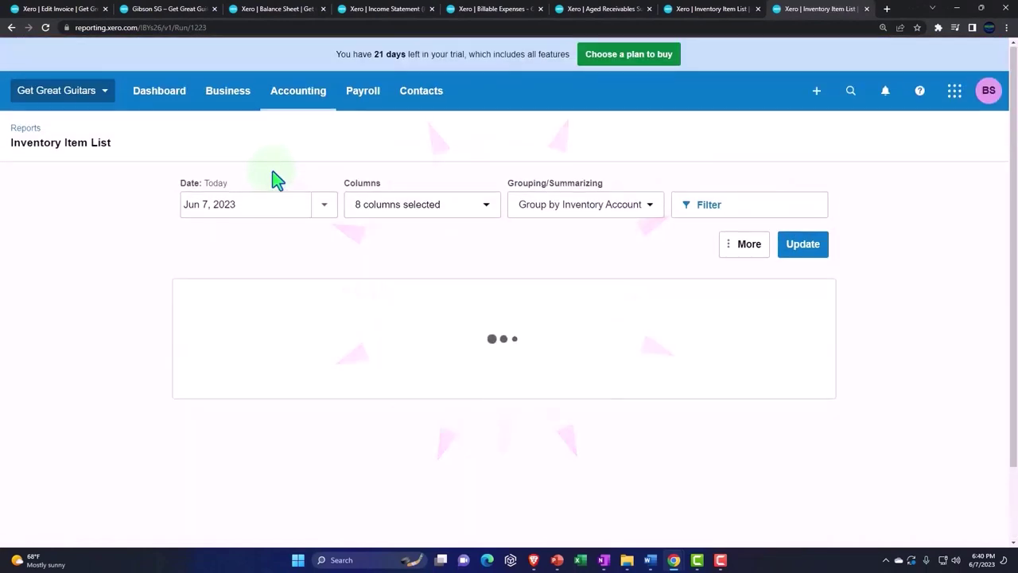
- Open the Chart of accounts, showing 1400 Inventory Asset at 15,678.00 YTD
click(293, 92)
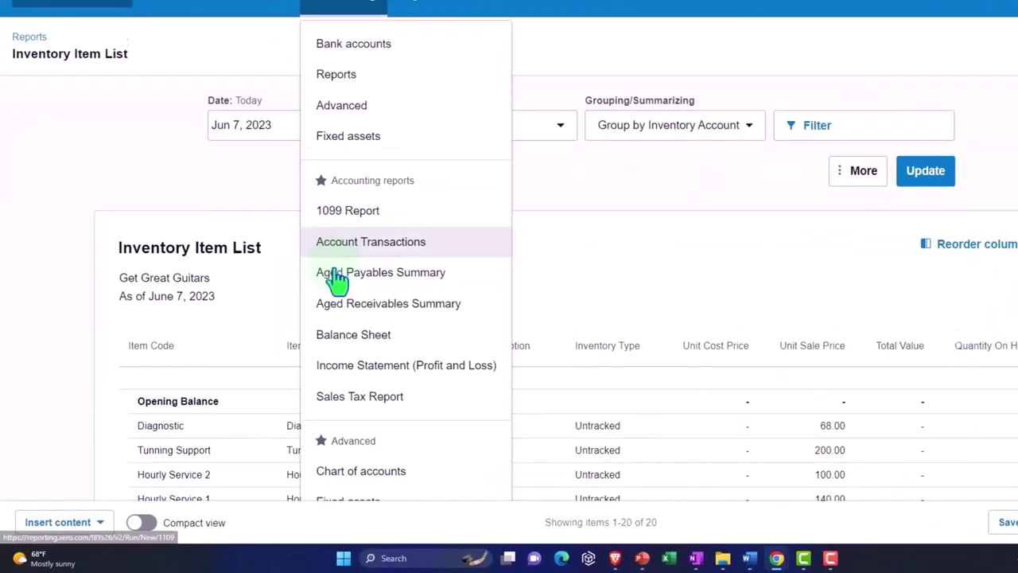
click(354, 314)
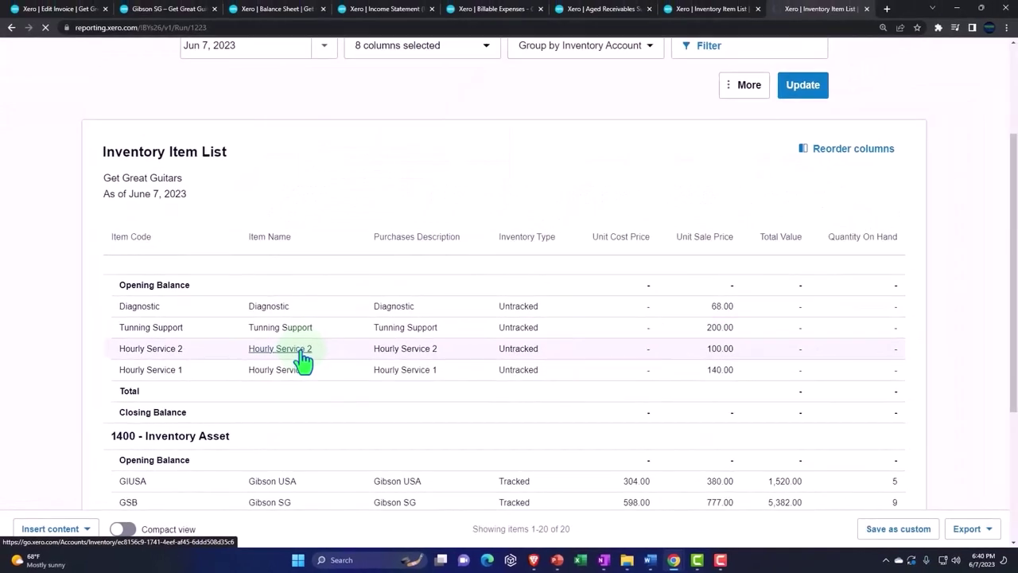
scroll(80, 358, down, 4)
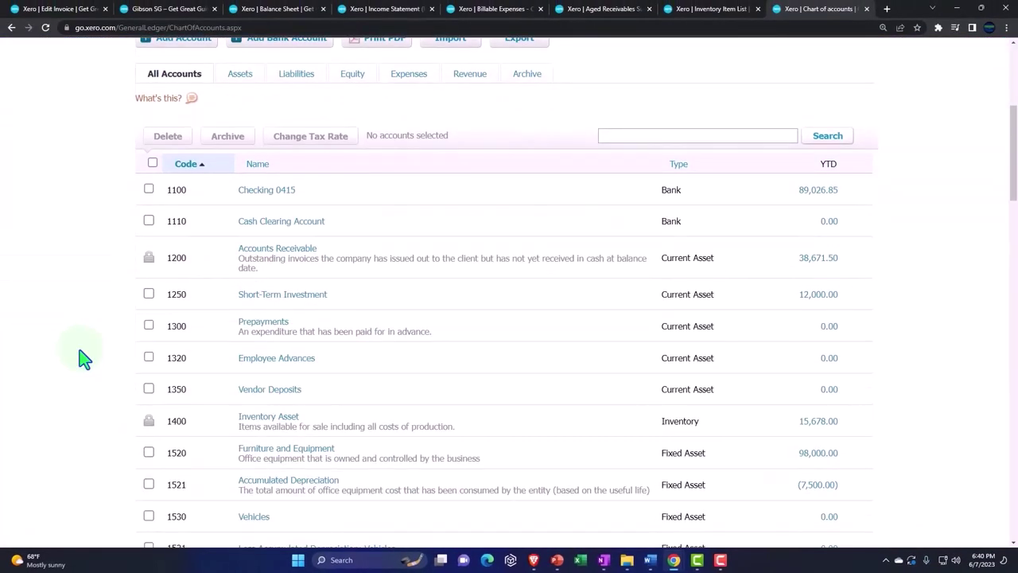
scroll(80, 356, down, 2)
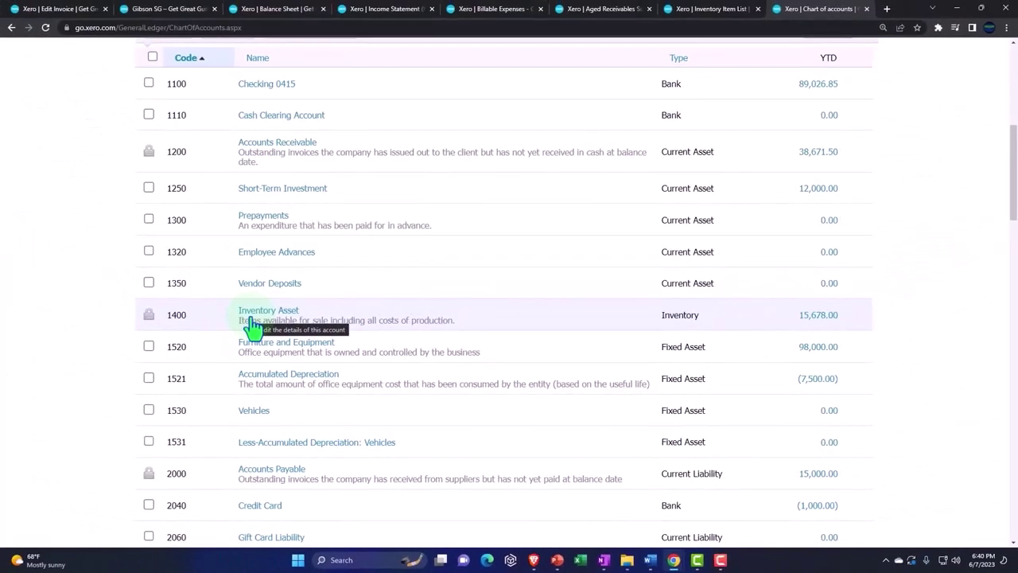
scroll(253, 324, up, 3)
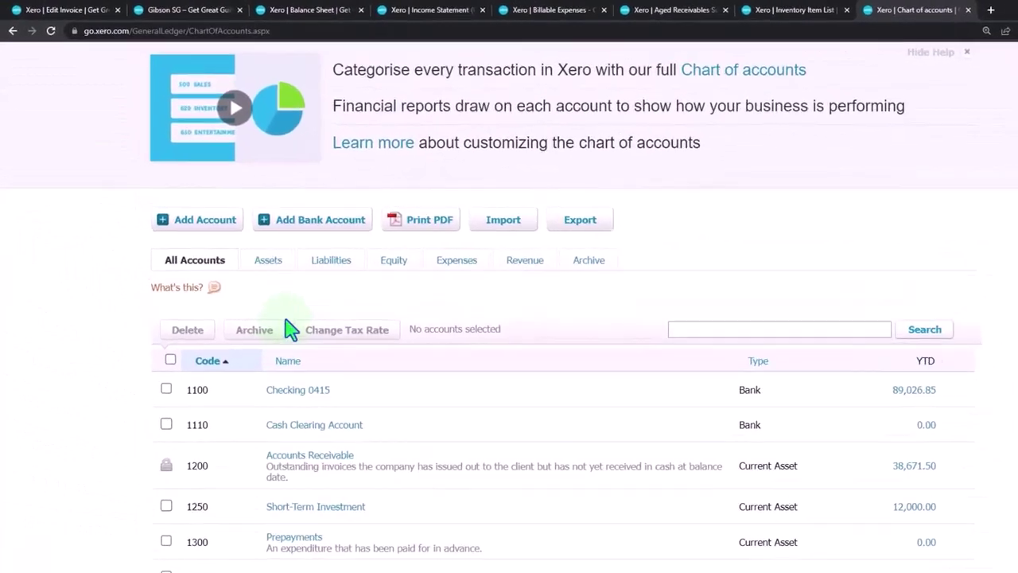
click(233, 215)
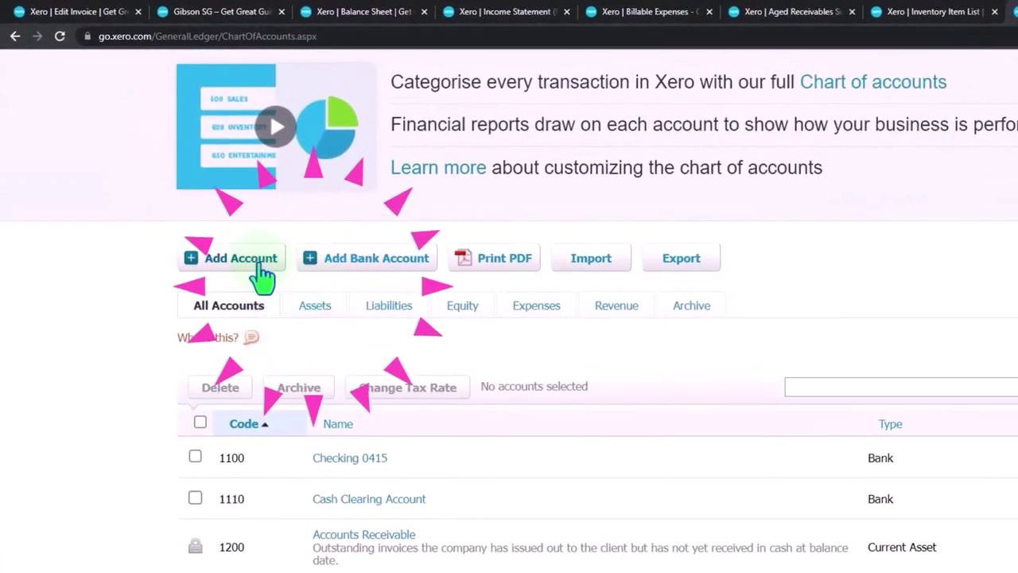
scroll(261, 334, down, 2)
scroll(246, 232, up, 1)
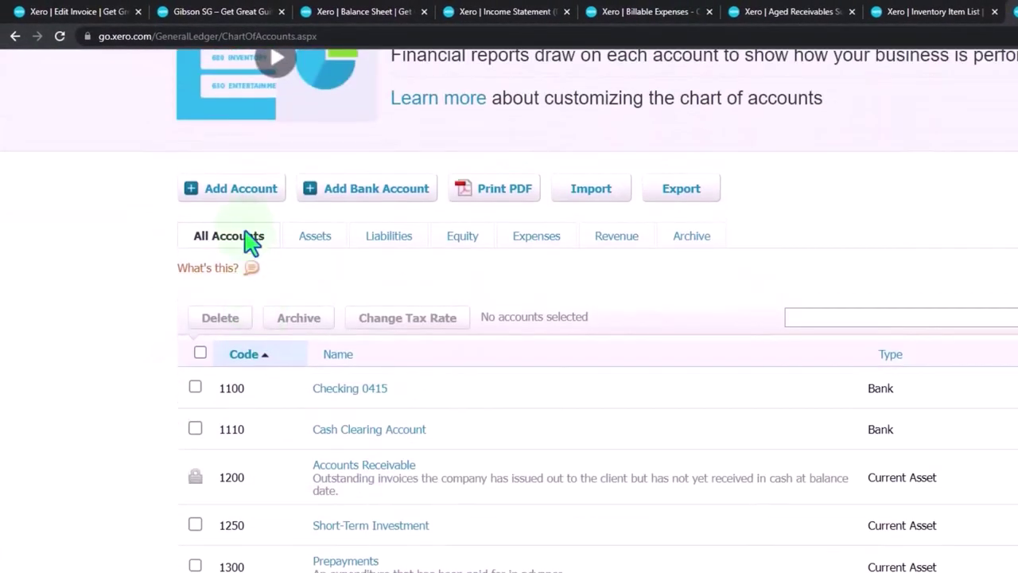
- Add Current Asset account 1401 'Inventory Adj Account' with Tax Exempt and save it
click(227, 188)
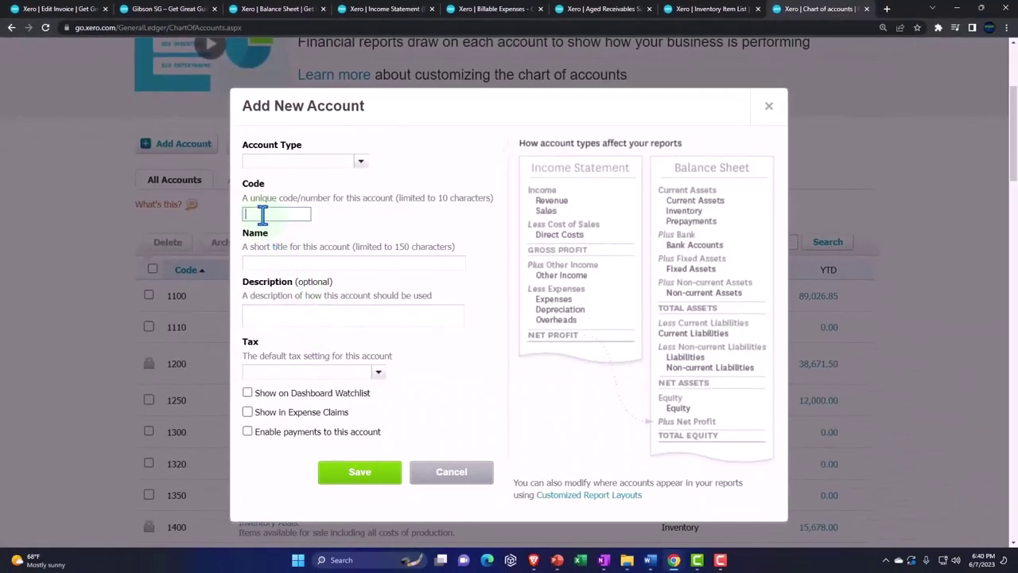
text(1410)
click(262, 214)
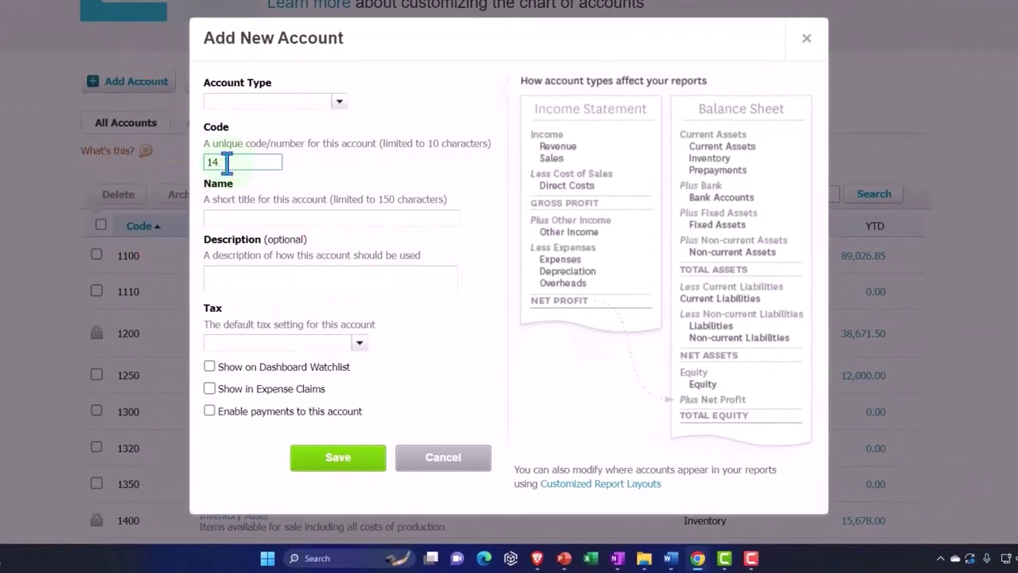
text(01)
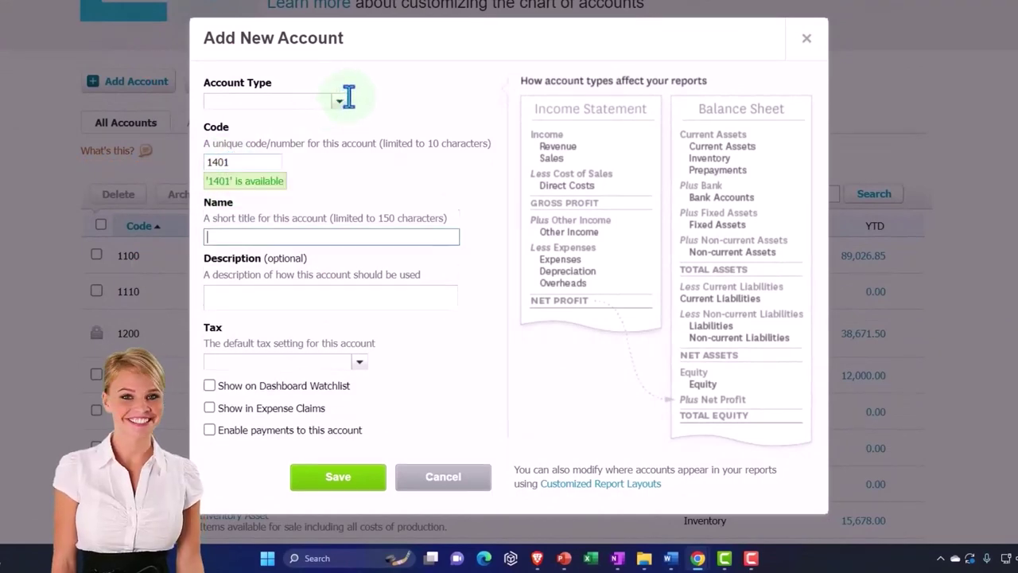
click(339, 101)
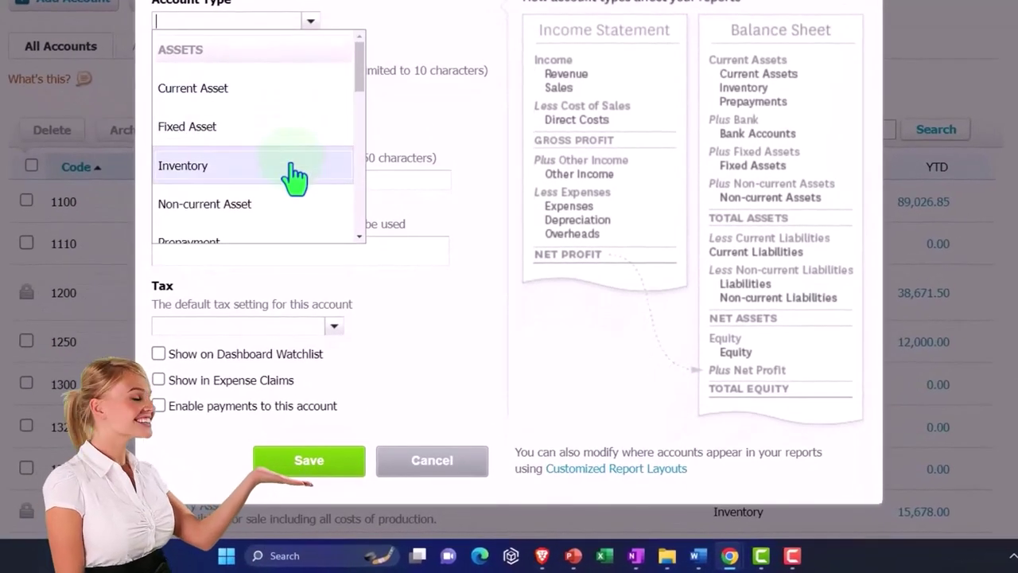
scroll(294, 177, down, 3)
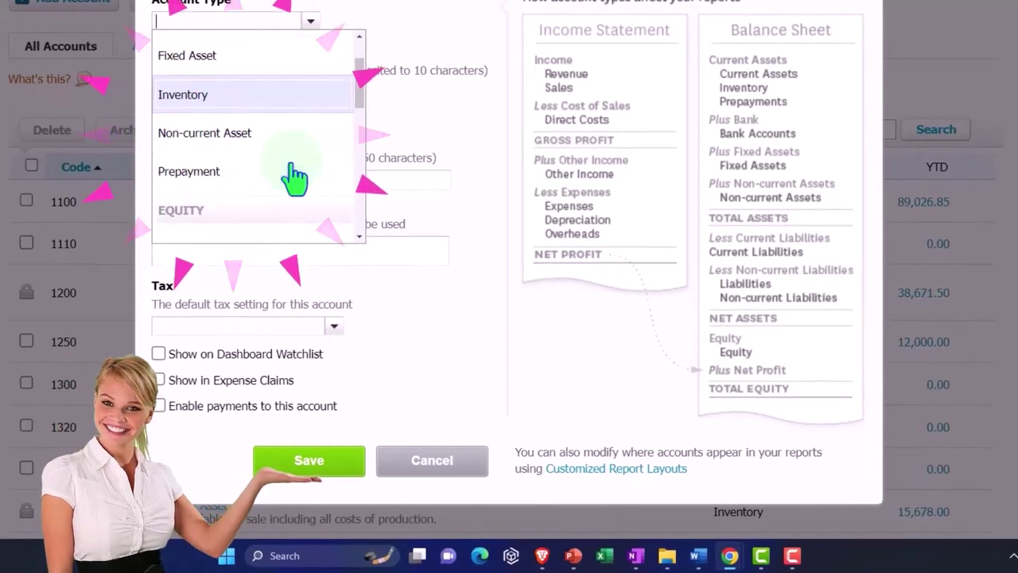
scroll(294, 176, up, 3)
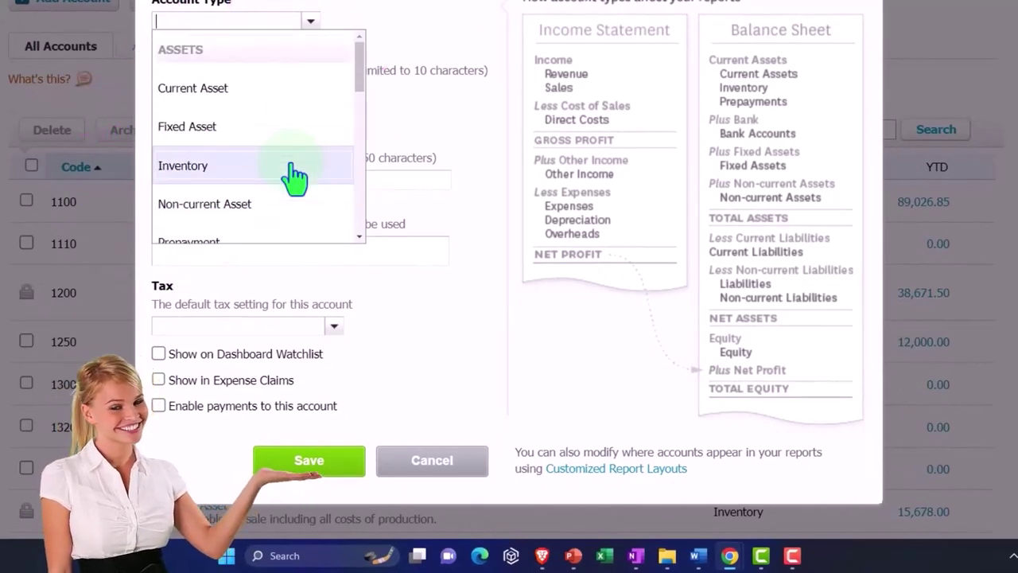
click(276, 97)
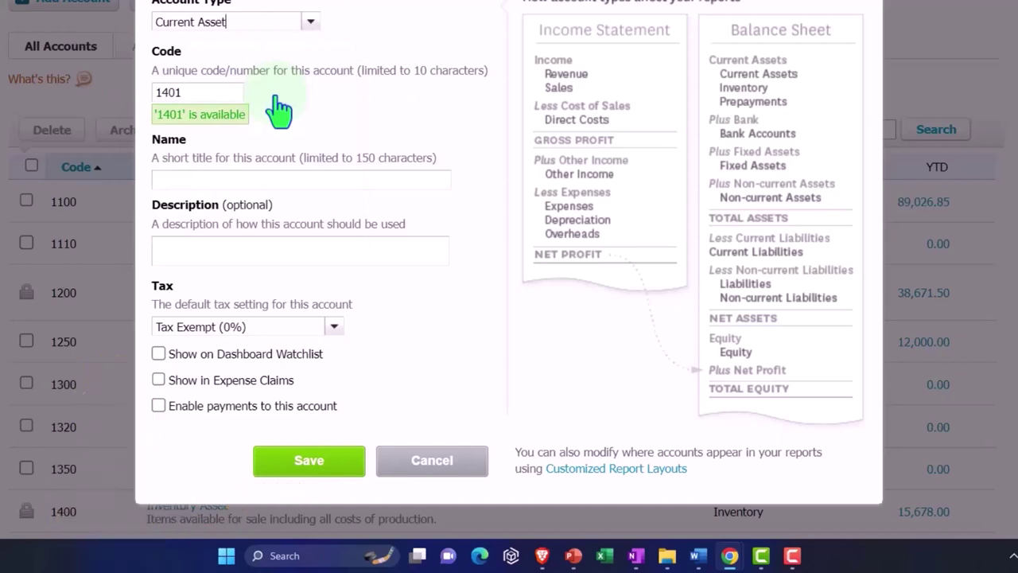
click(213, 181)
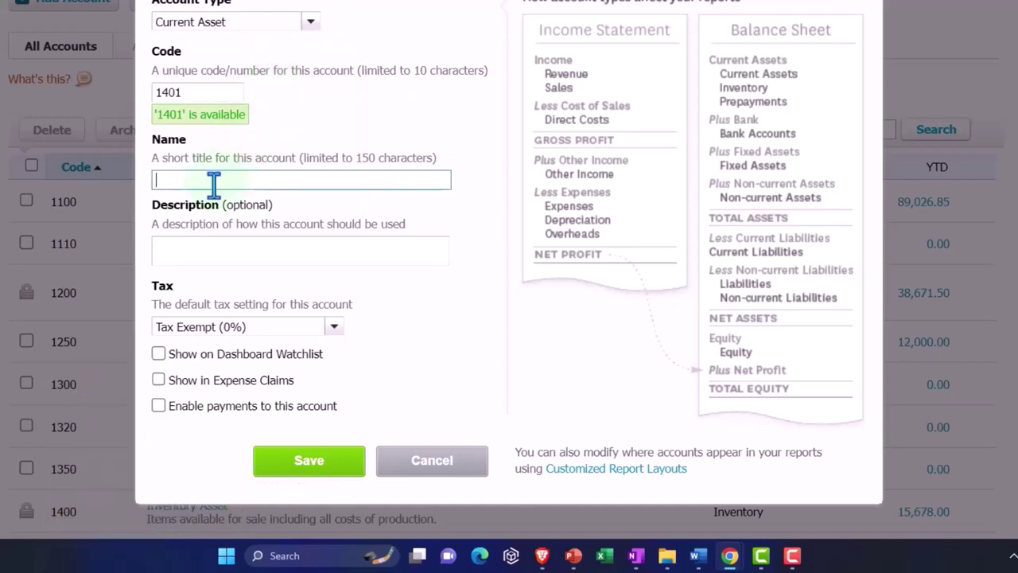
text(Inventory Adj Acco)
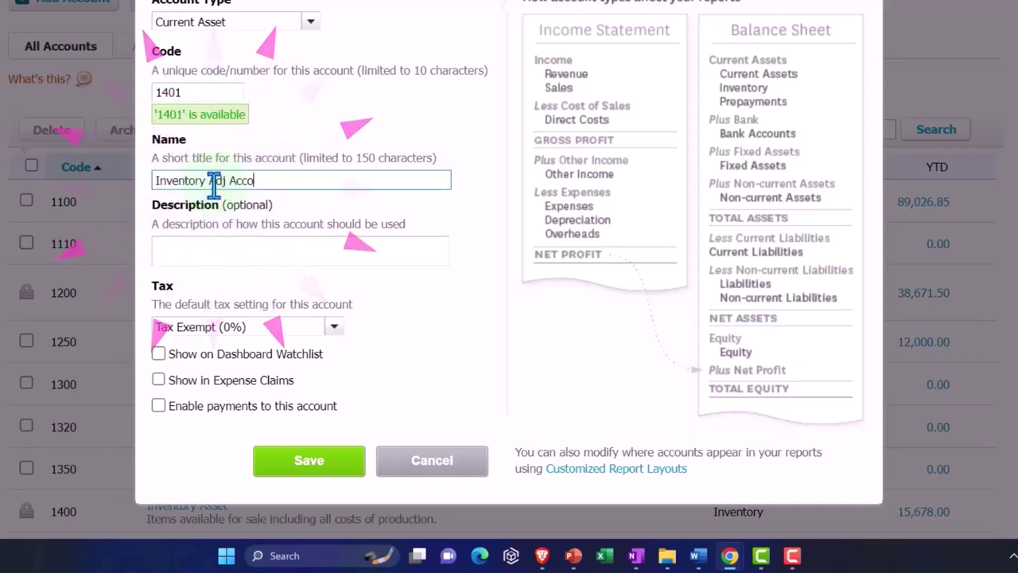
text(unt)
key(Tab)
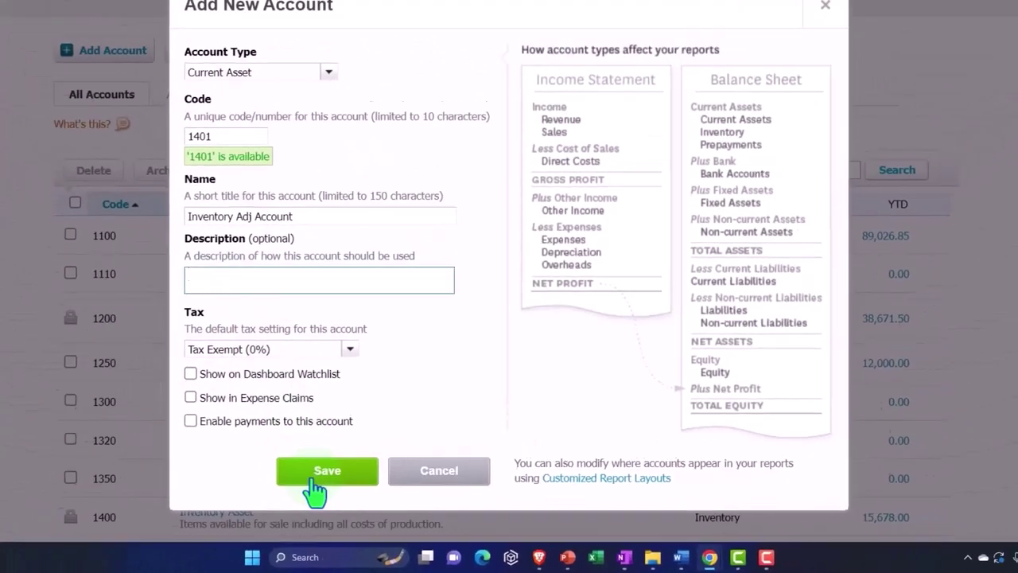
click(295, 451)
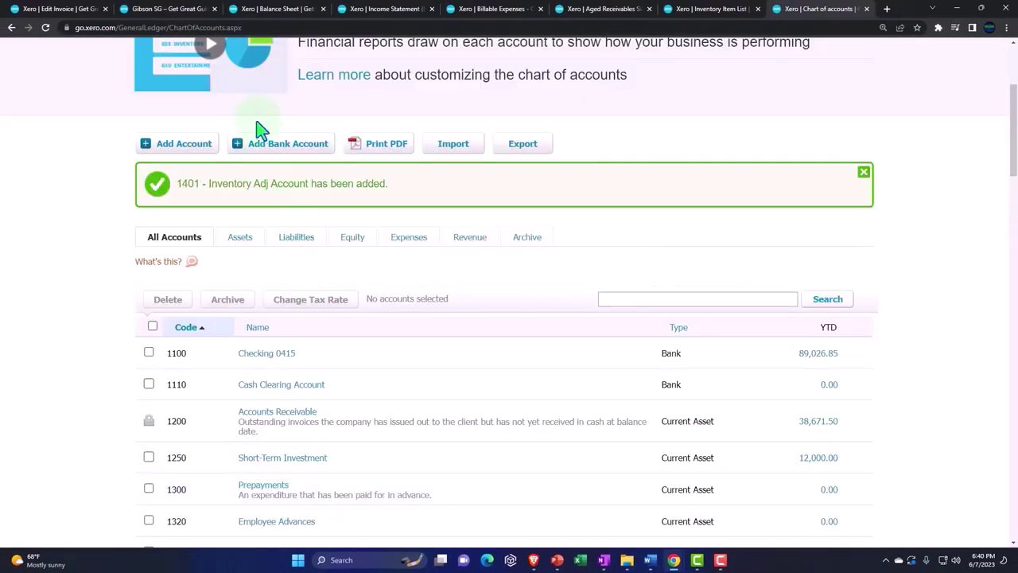
- Search the adjustment accounts for 'inventory', then close the Gibson SG adjustment unsaved
click(166, 10)
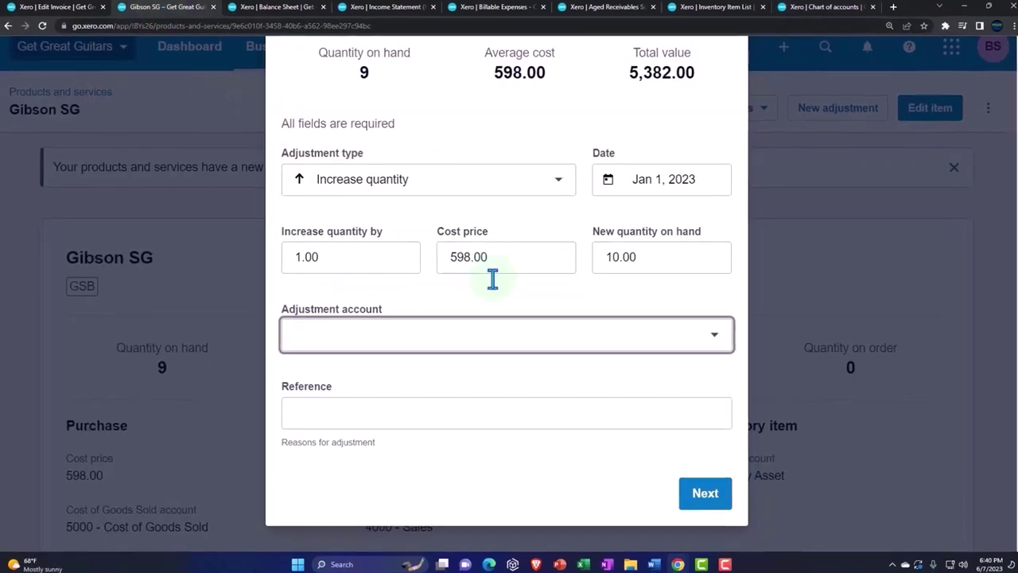
click(751, 352)
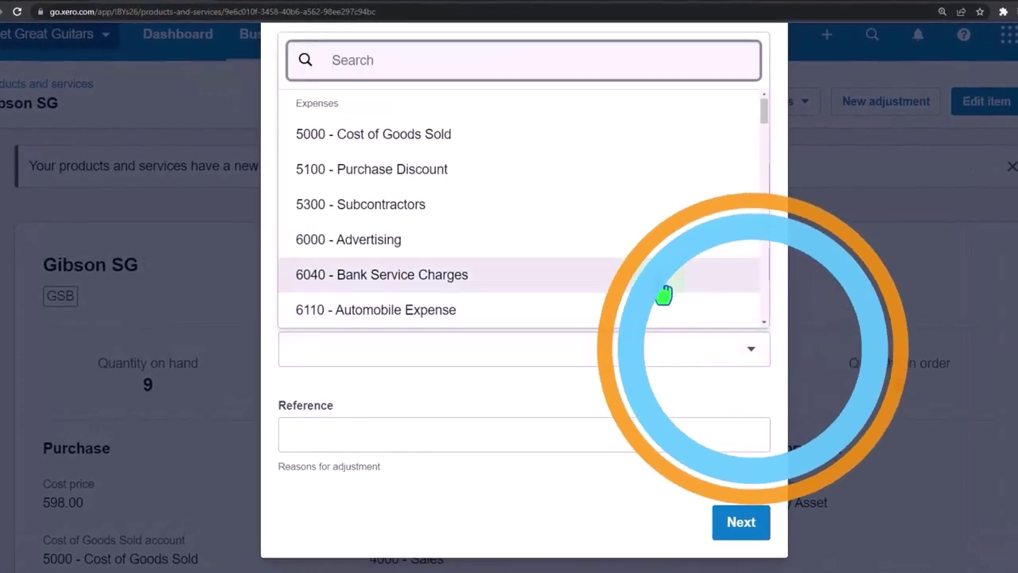
text(inve)
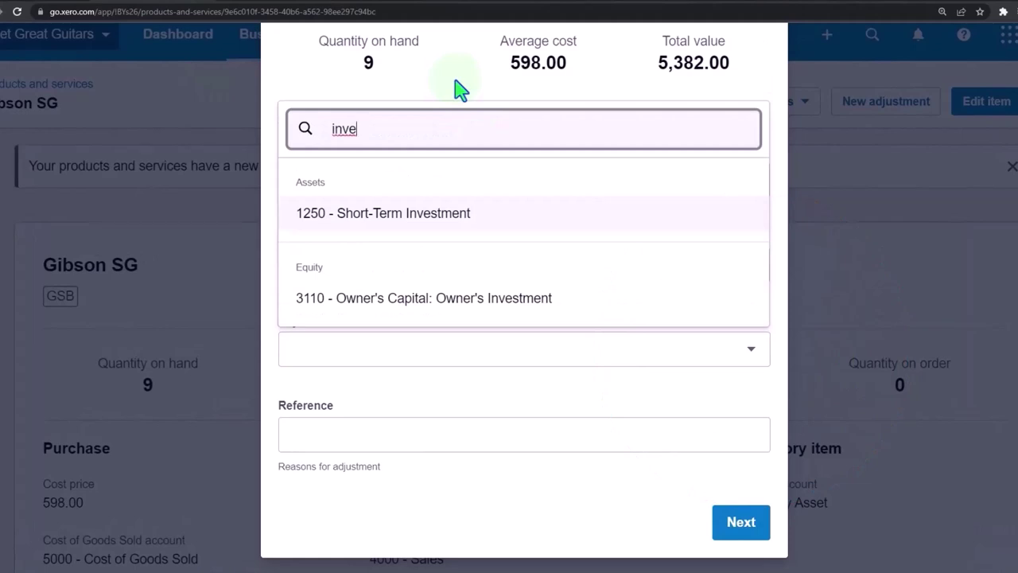
key(BackSpace)
key(BackSpace)
text(ventor)
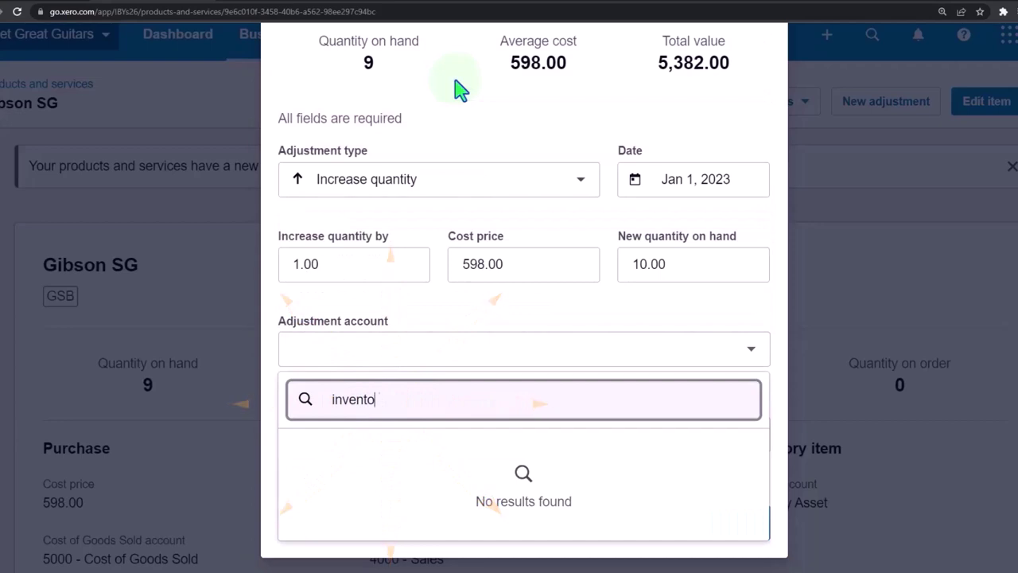
key(BackSpace)
key(BackSpace)
key(BackSpace)
key(BackSpace)
key(BackSpace)
key(BackSpace)
key(BackSpace)
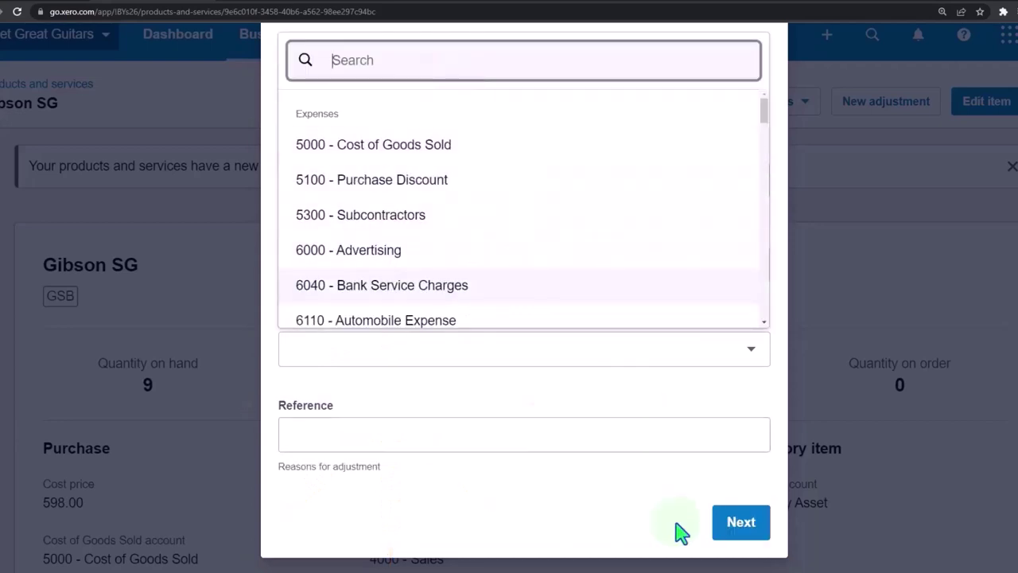
click(651, 533)
scroll(729, 350, up, 1)
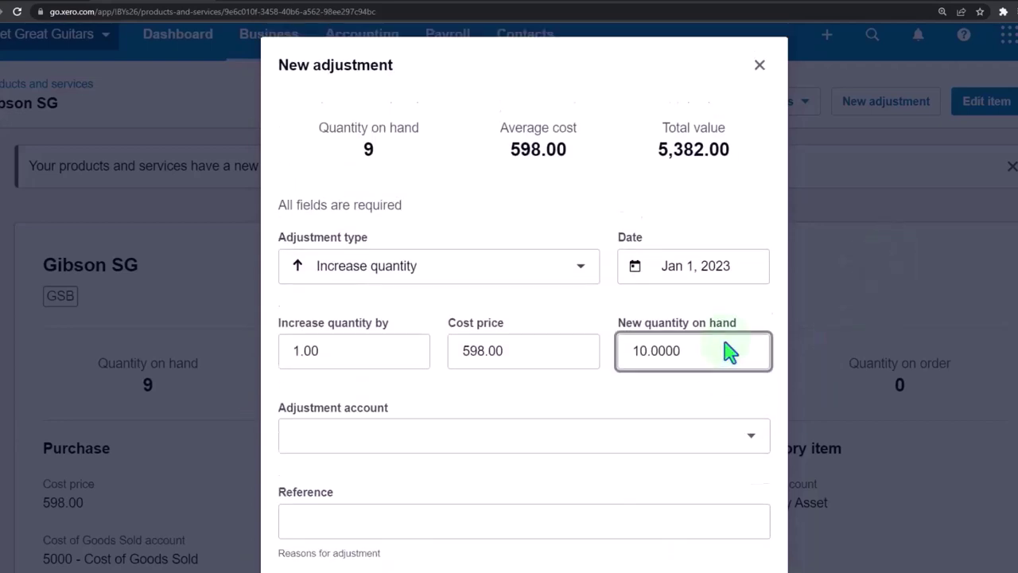
click(764, 66)
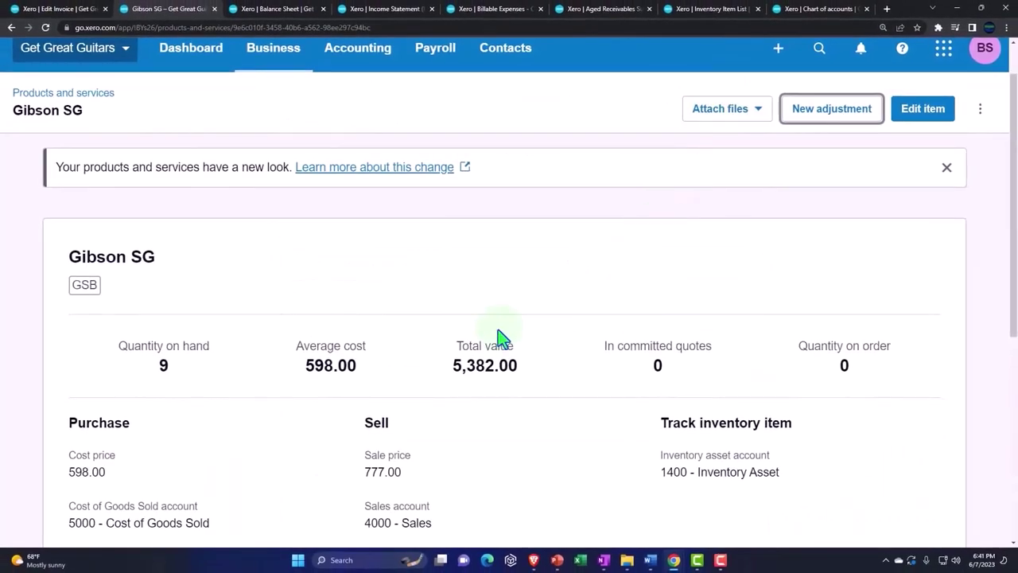
- Start a new Gibson SG Increase quantity adjustment dated Jan 1, 2023
click(862, 121)
click(555, 246)
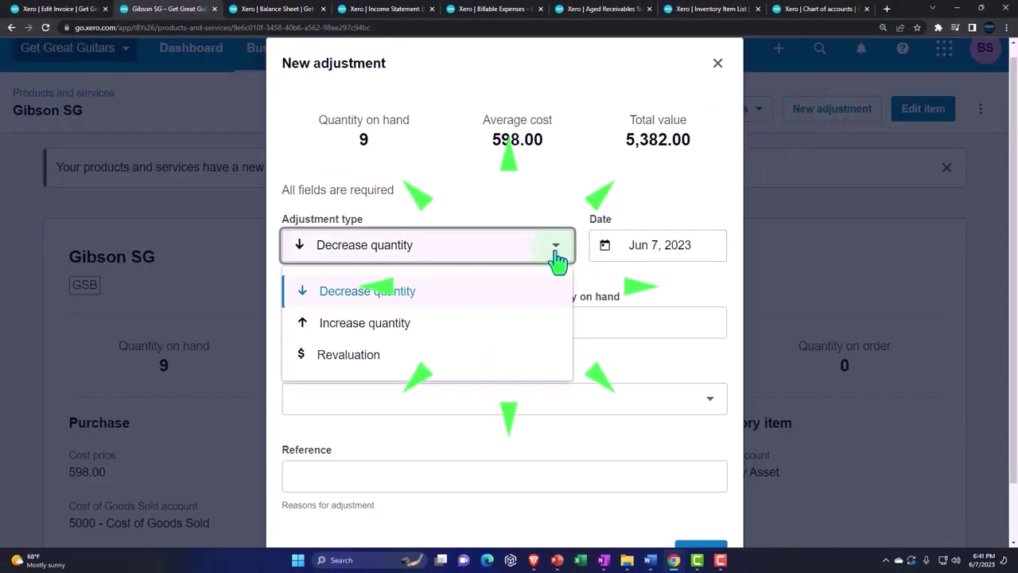
click(346, 323)
click(654, 253)
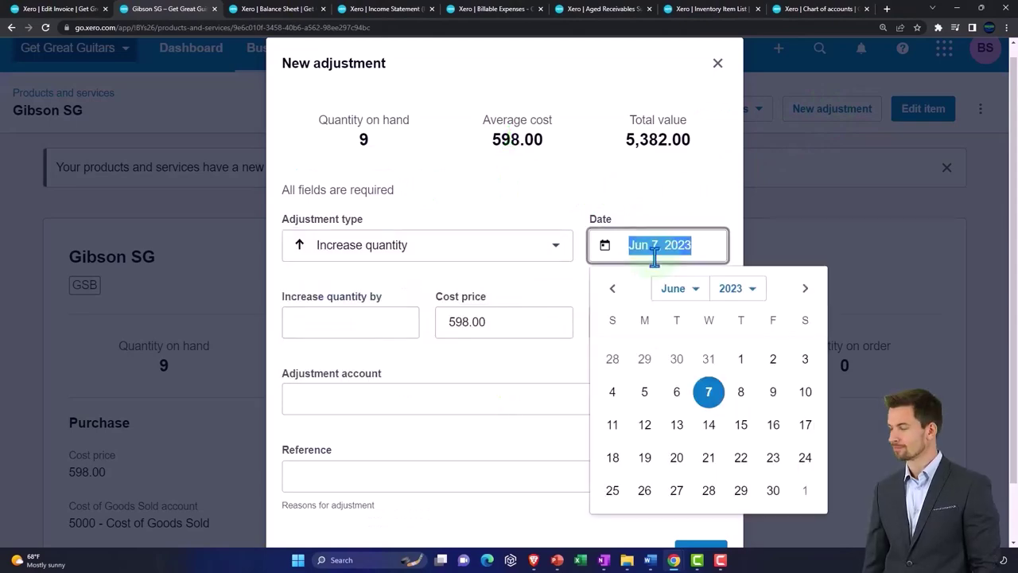
click(612, 288)
click(612, 288)
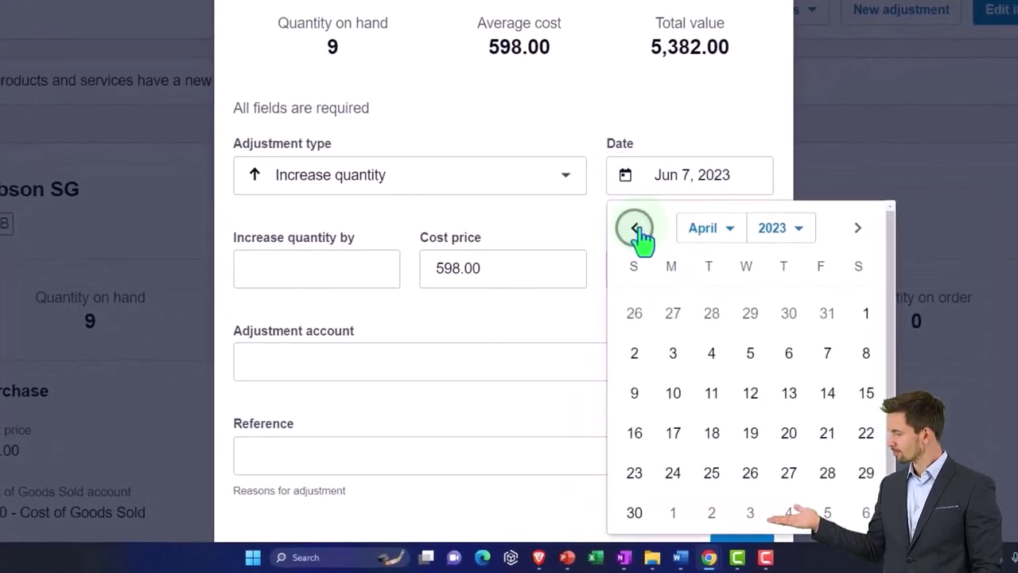
click(636, 229)
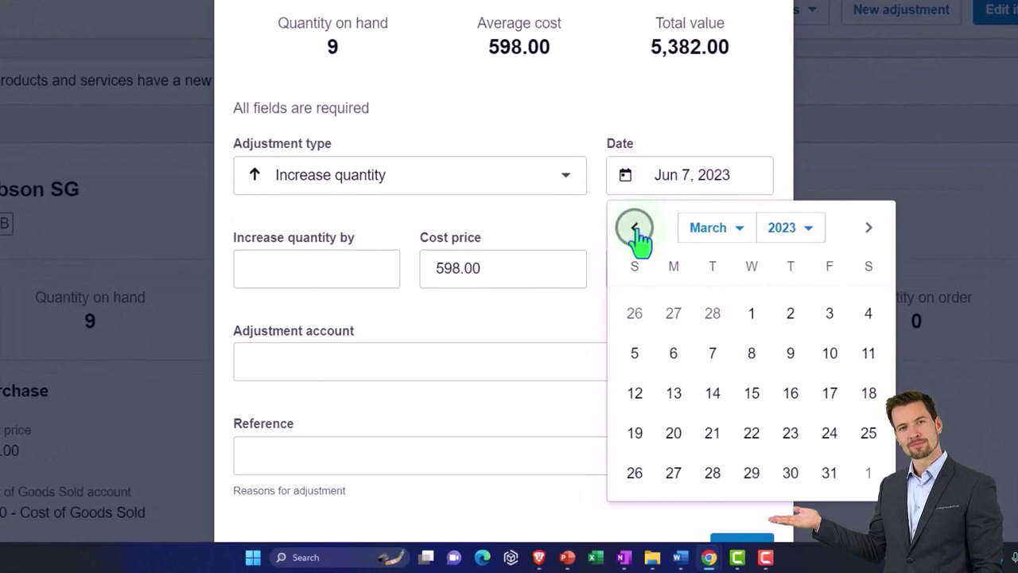
click(636, 229)
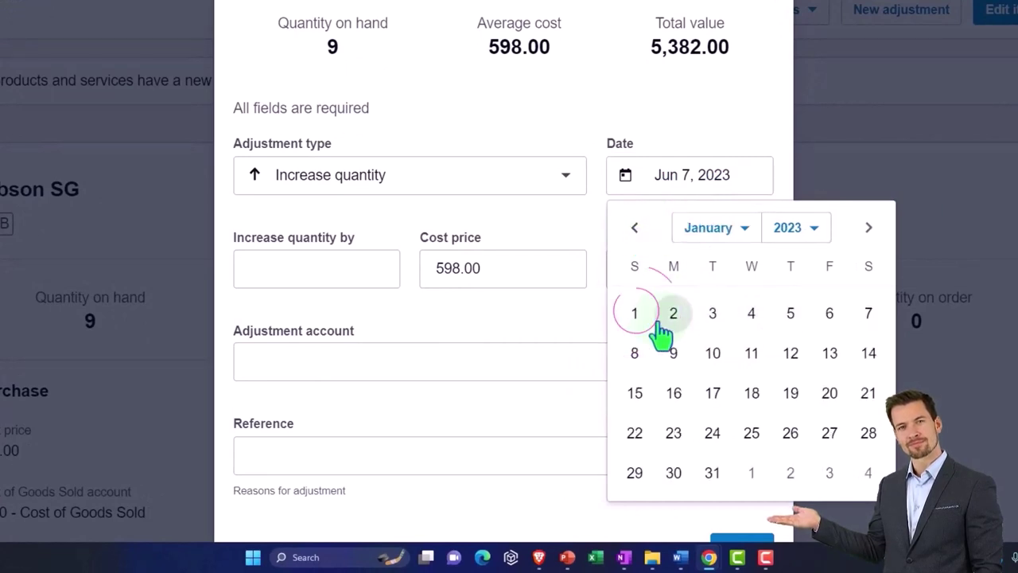
click(635, 312)
- Enter a 1-unit increase and choose account 1401 - Inventory Adj Account
click(327, 269)
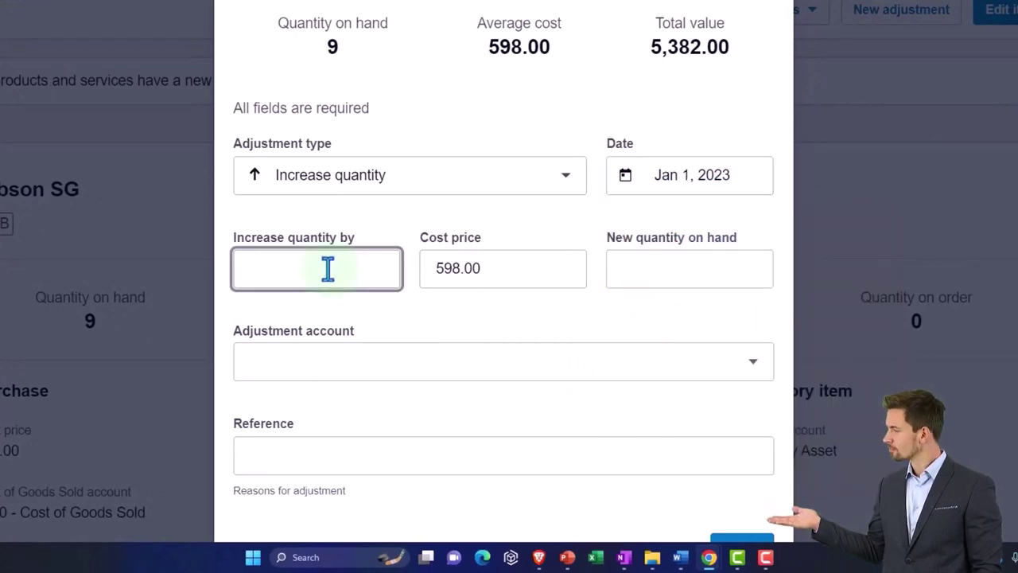
key(Tab)
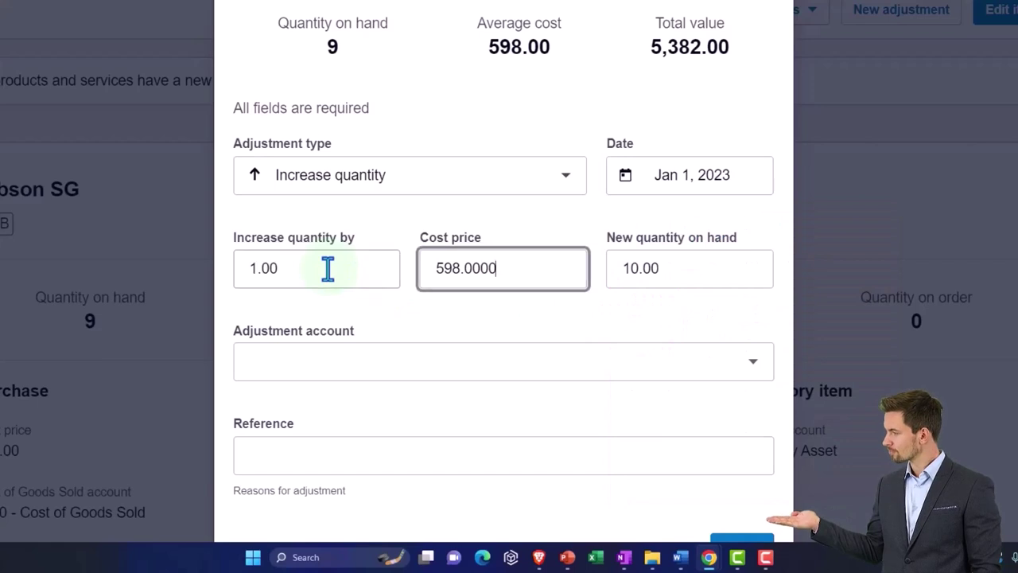
click(485, 366)
text(inve)
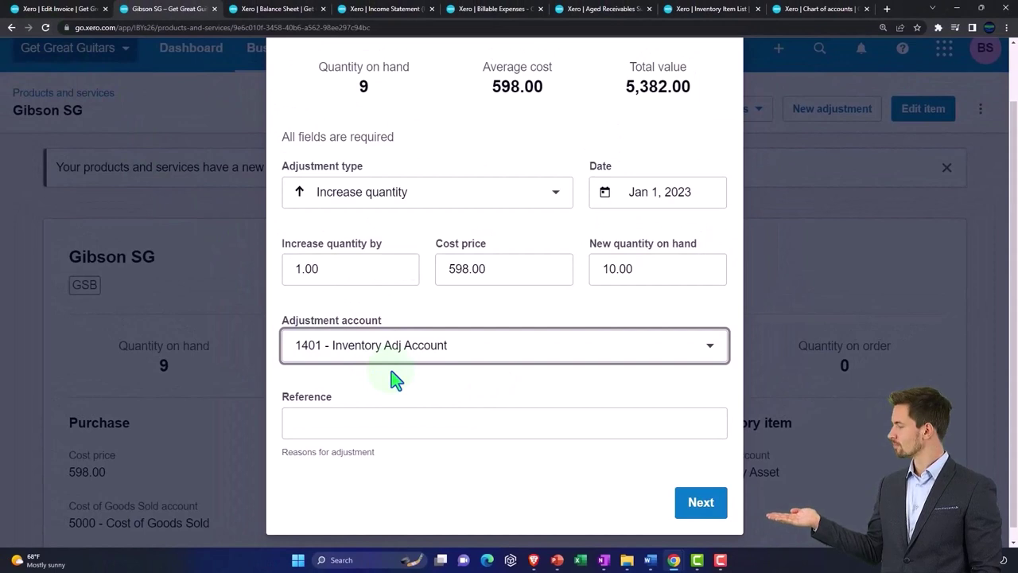
click(392, 377)
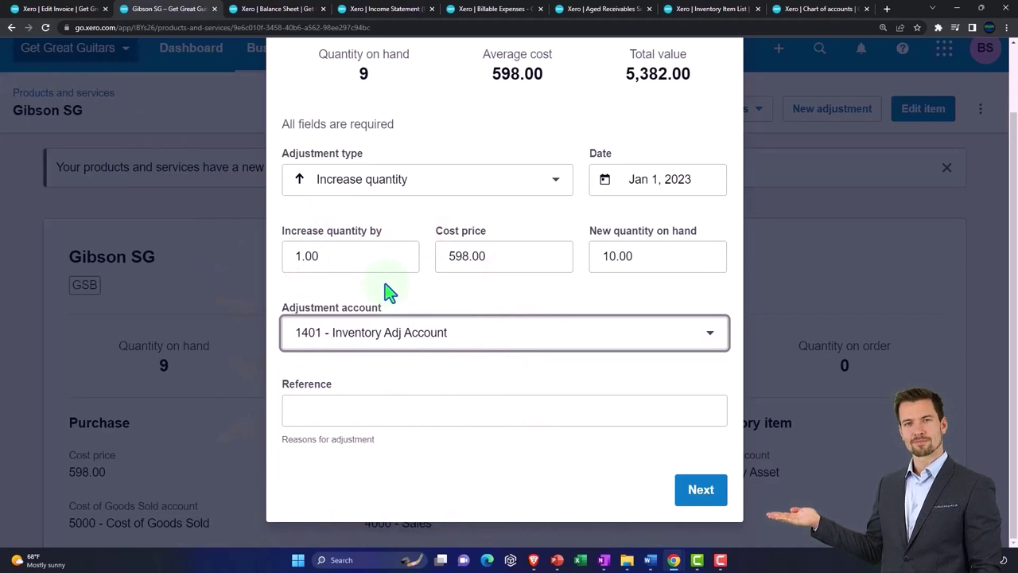
click(381, 342)
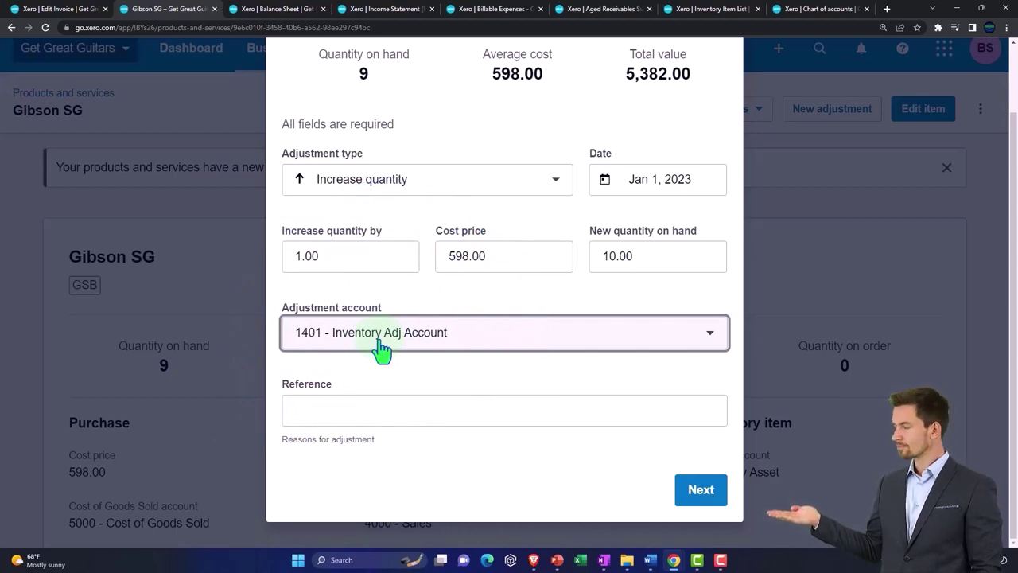
- Add reference 'Adj inve' and post the adjustment, giving 10 on hand worth 5,980.00
click(705, 499)
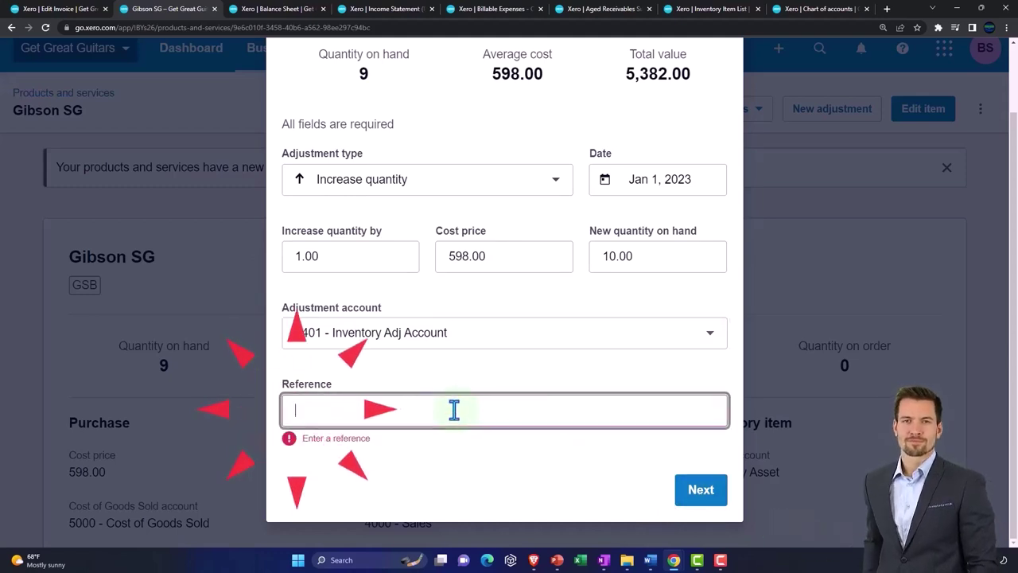
text(Adj inve)
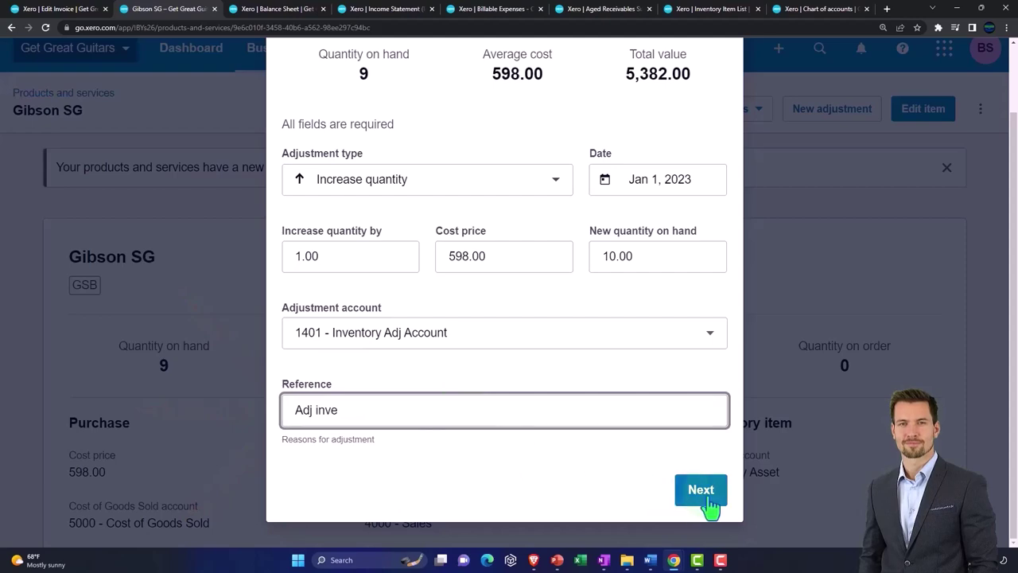
click(707, 499)
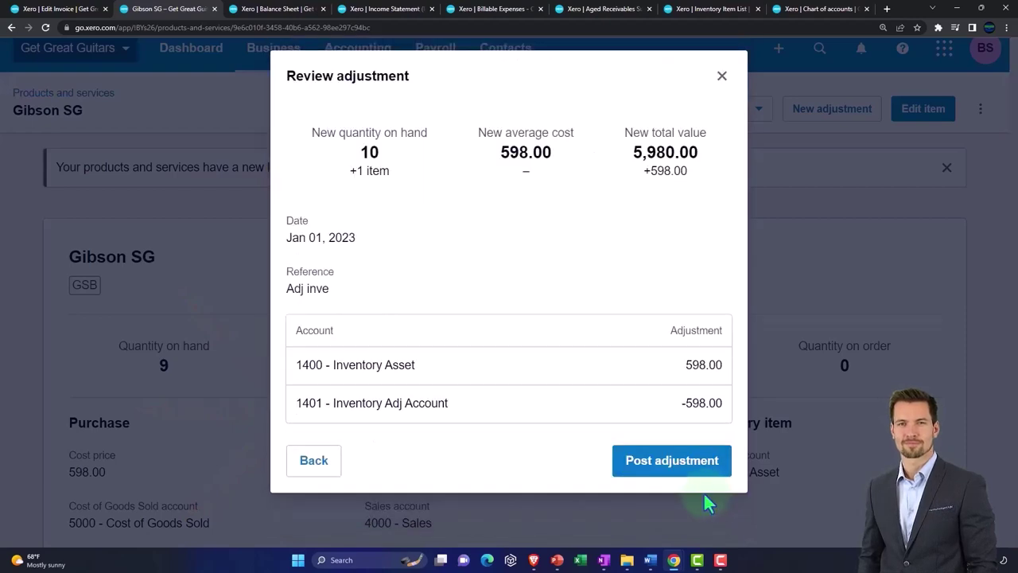
click(689, 477)
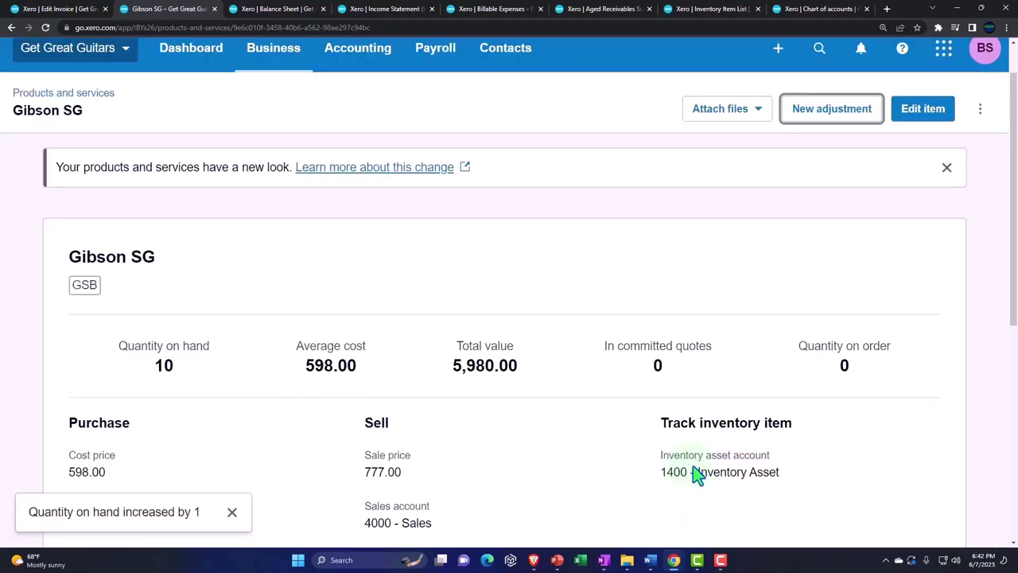
- Rerun the Balance Sheet: Inventory Adj Account (598.00), Inventory Asset 16,276.00
click(280, 9)
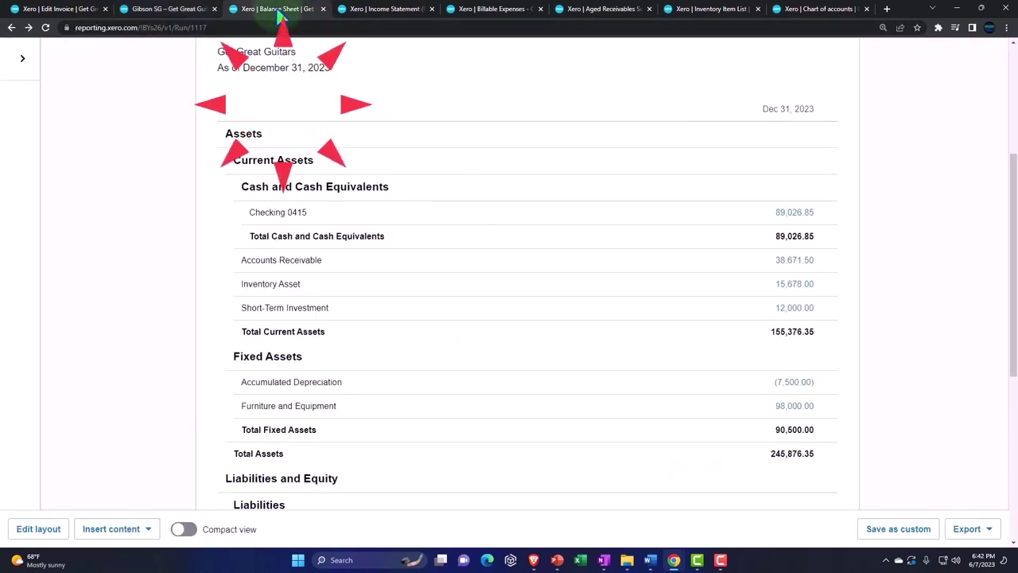
scroll(795, 384, up, 3)
click(826, 217)
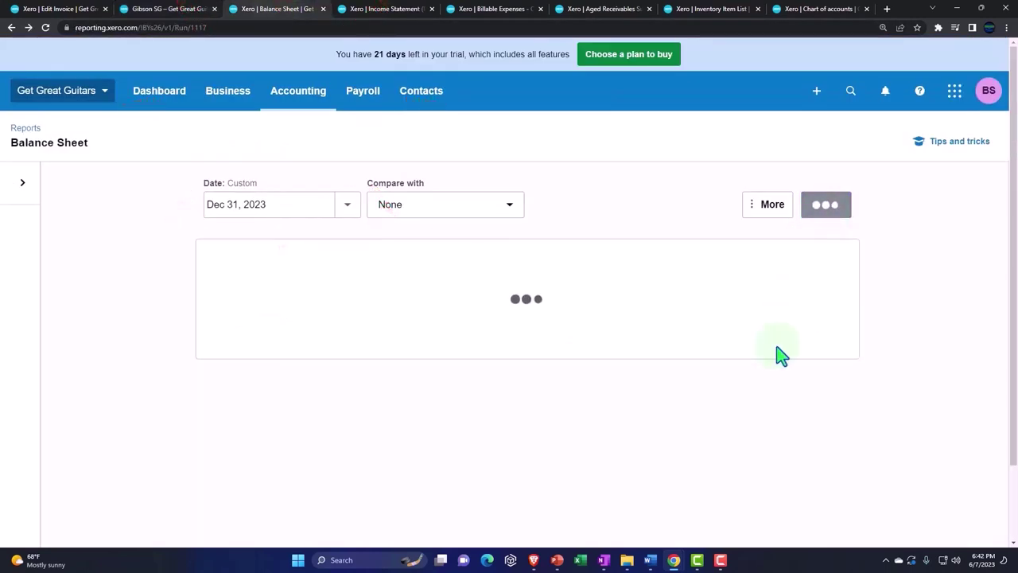
scroll(741, 453, down, 3)
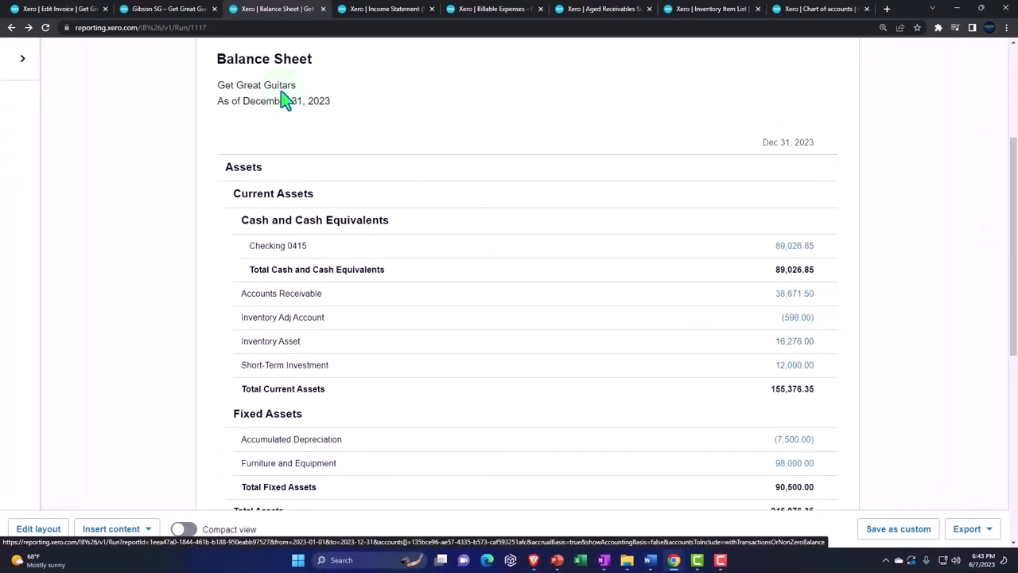
- Approve invoice INV-0007 for 10 Gibson SG totalling 8,158.50, then return to Gibson SG
click(183, 9)
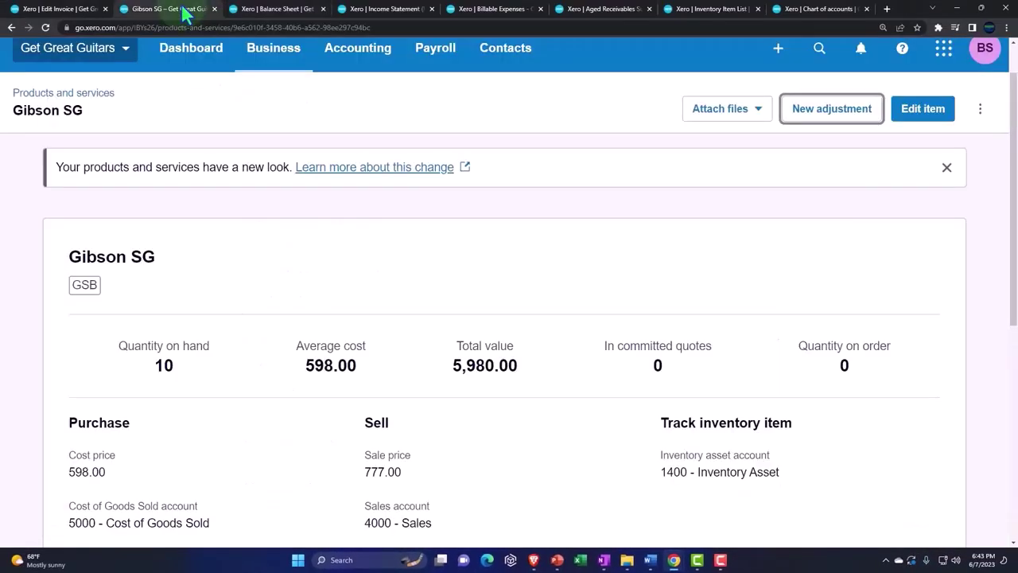
click(83, 11)
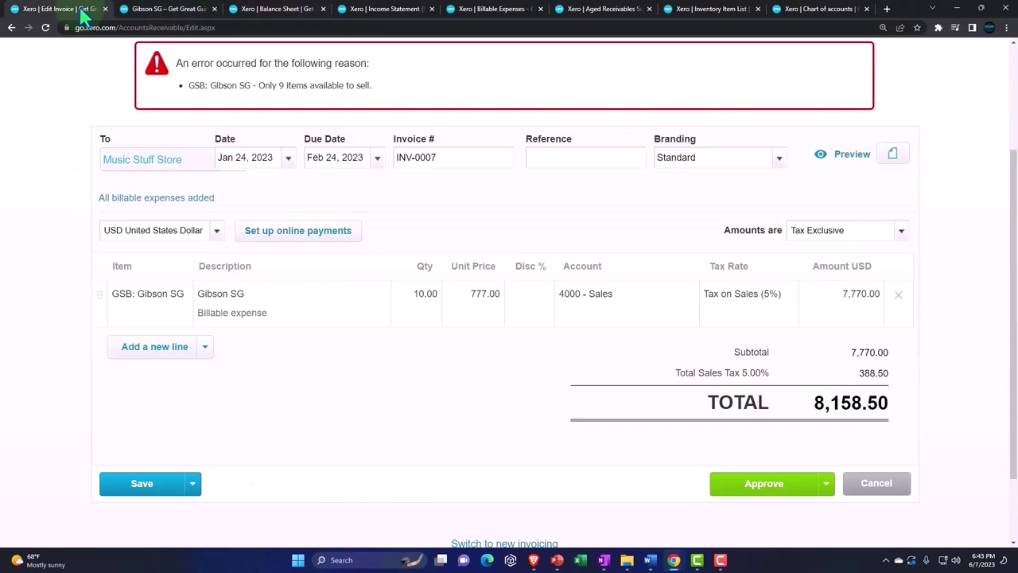
click(220, 316)
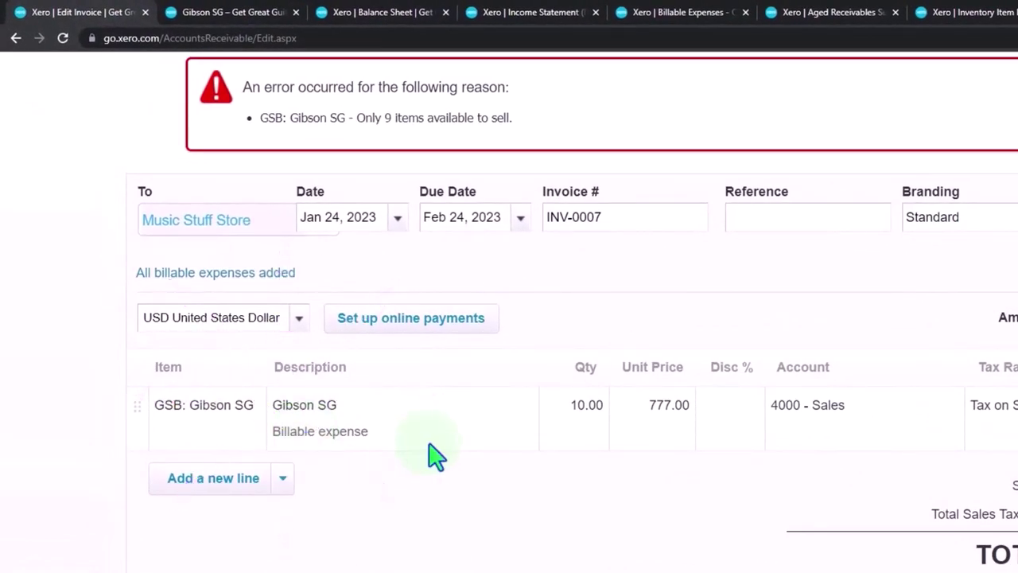
scroll(436, 456, up, 1)
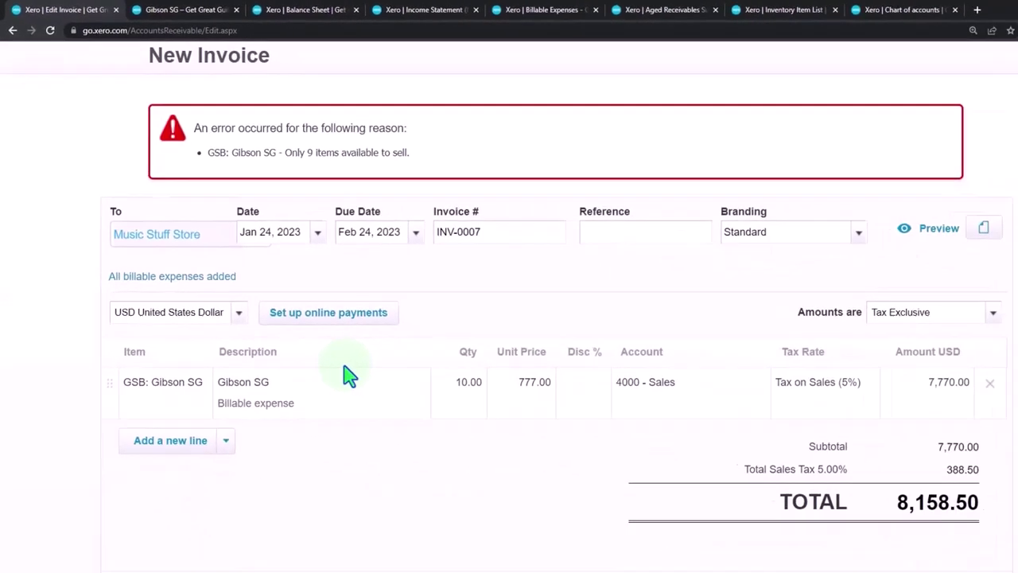
scroll(698, 505, down, 1)
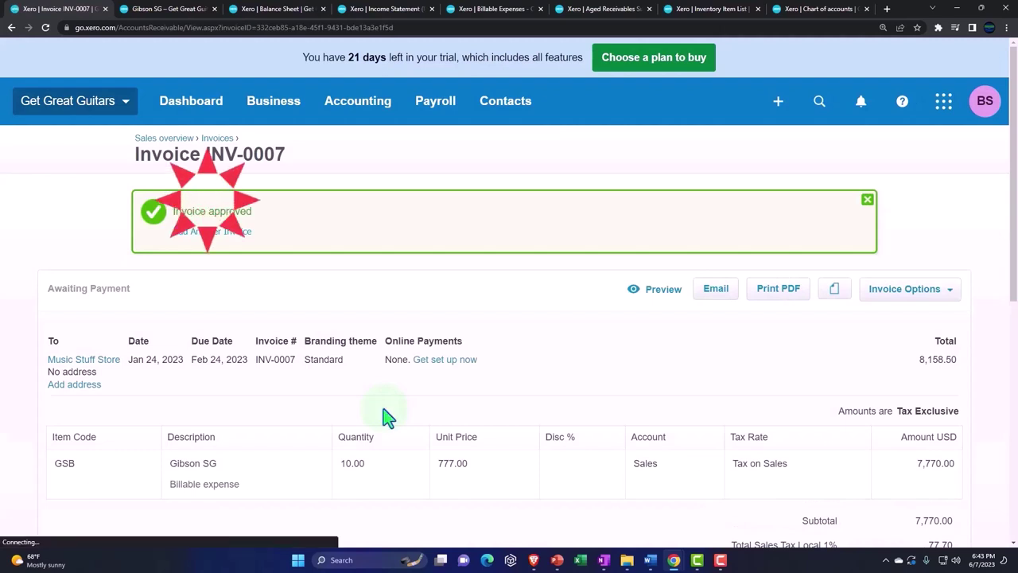
scroll(387, 415, down, 2)
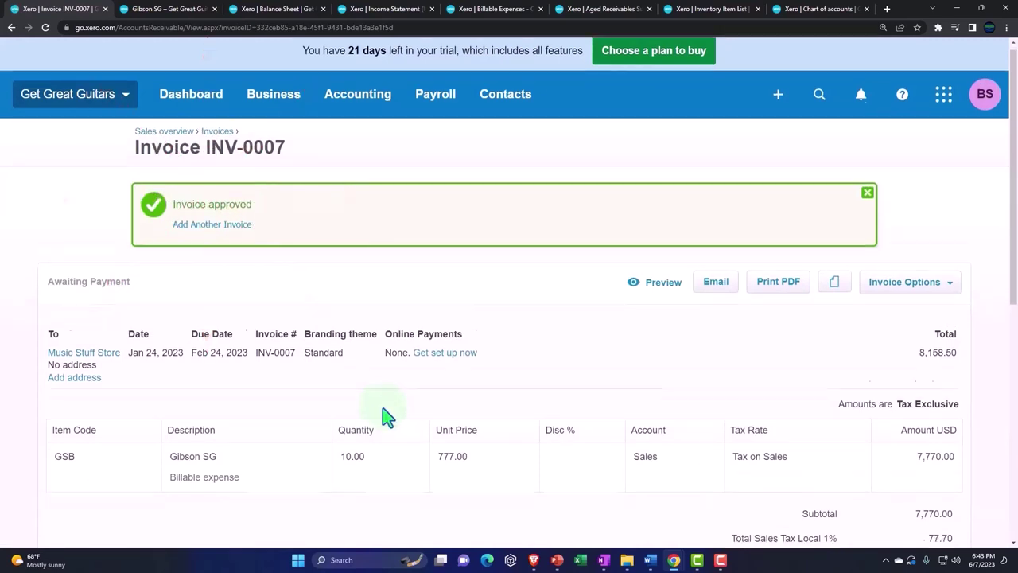
scroll(387, 415, up, 2)
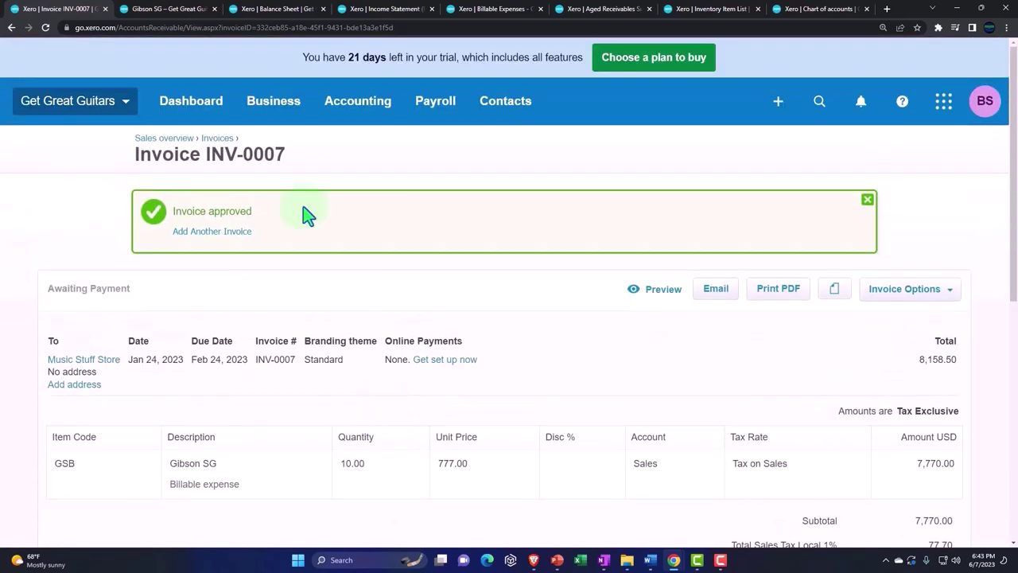
click(175, 9)
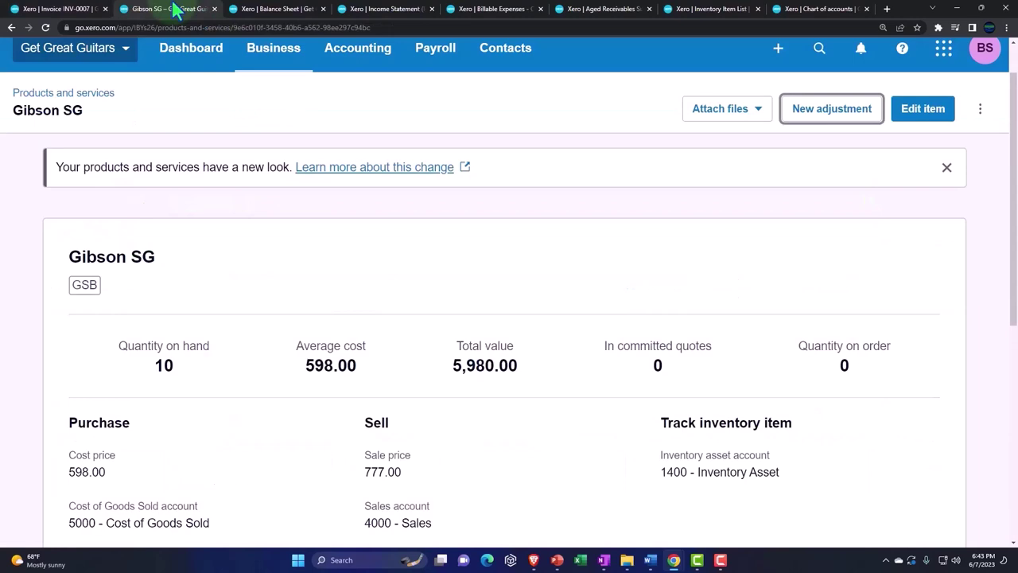
- Close the Gibson SG tab and refresh the Balance Sheet, showing Accounts Receivable 46,830.00
click(214, 9)
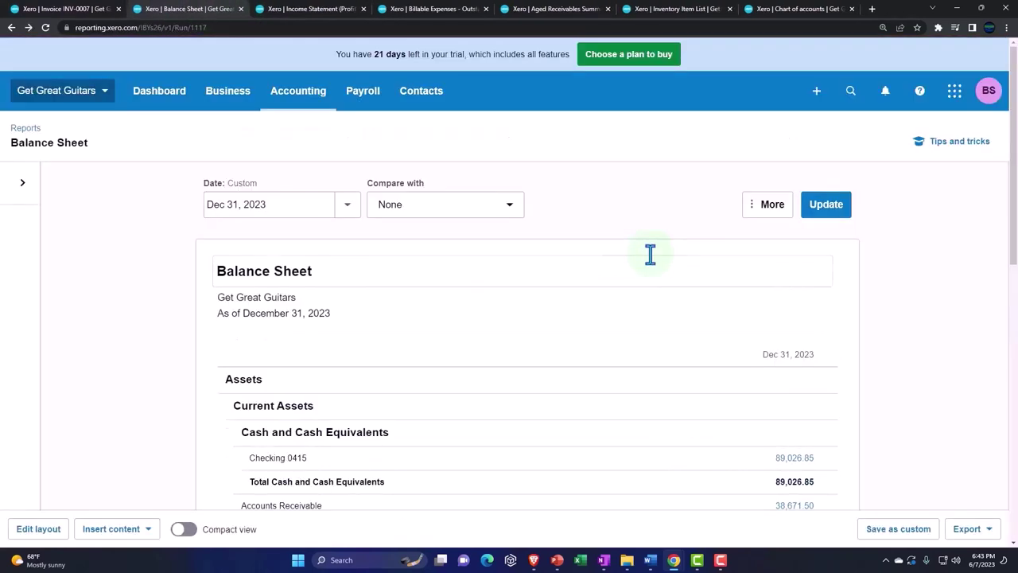
click(827, 207)
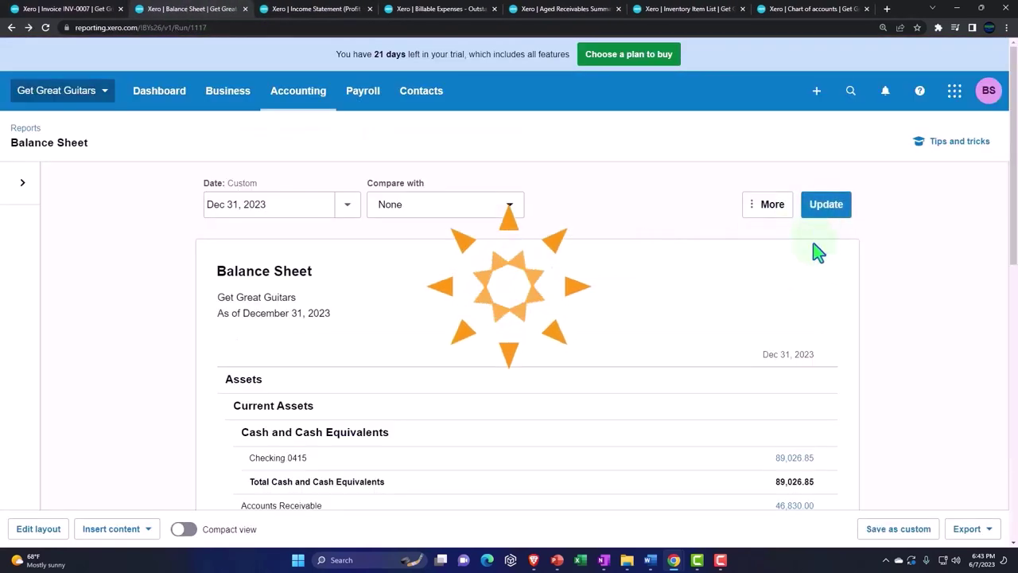
scroll(814, 239, down, 2)
key(ctrl+plus)
key(ctrl+plus)
key(ctrl+plus)
scroll(775, 264, down, 3)
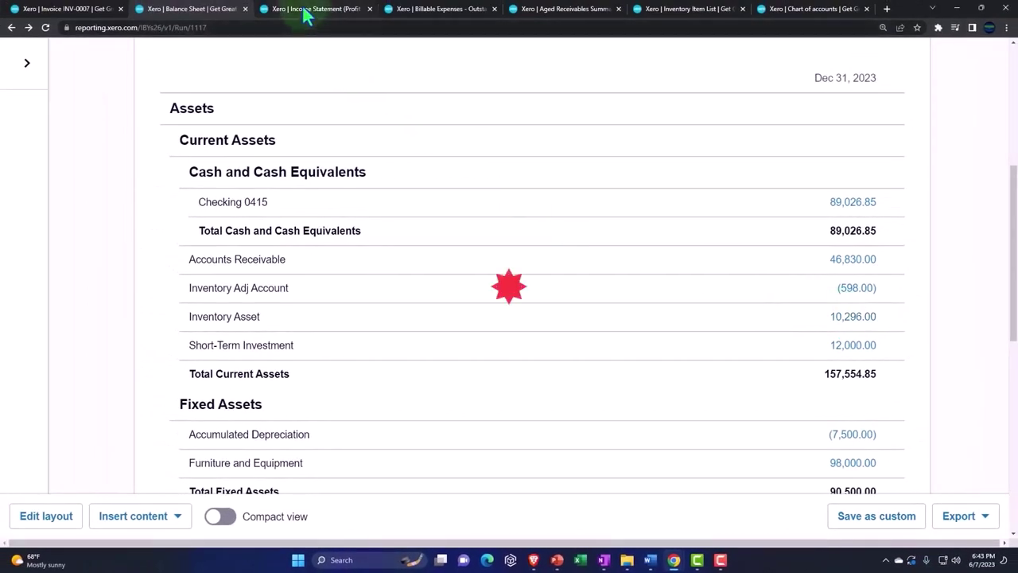
- Glance at the Income Statement report, then review the Balance Sheet again
click(307, 16)
click(202, 11)
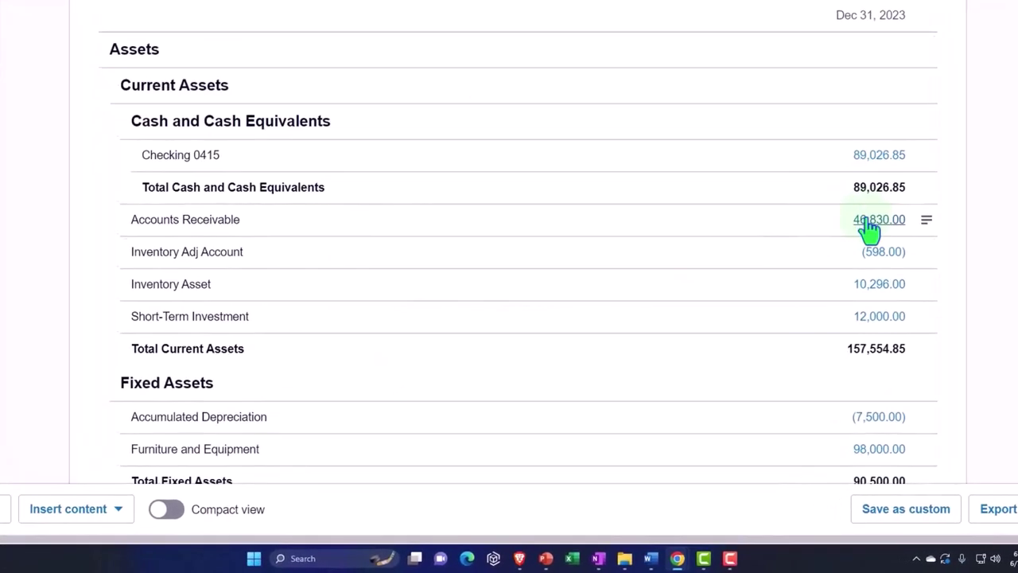
scroll(879, 213, up, 1)
scroll(877, 215, down, 1)
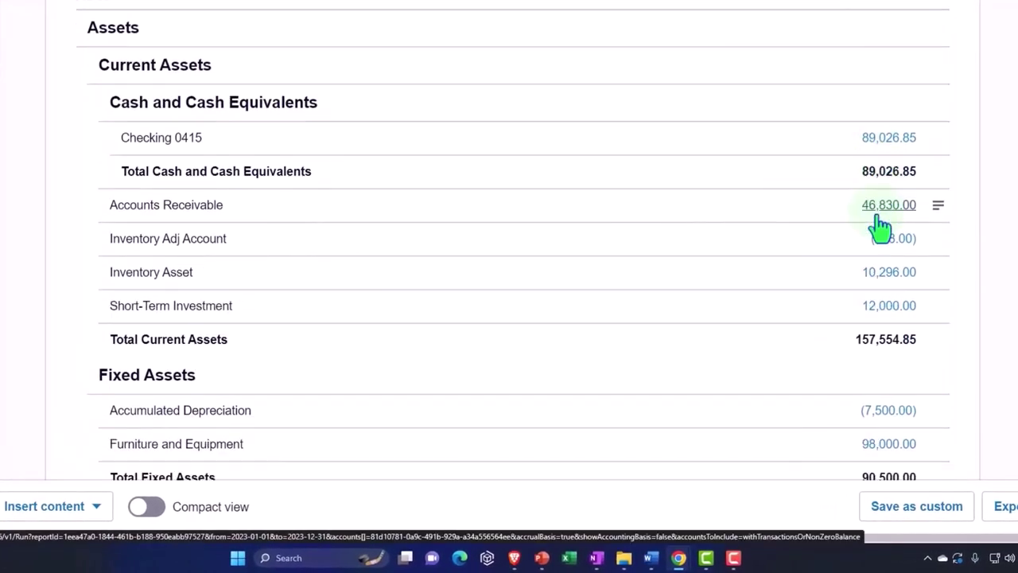
- Review the Accounts Receivable transactions: INV-0007 adds 8,158.50, closing balance 46,830.00
click(880, 215)
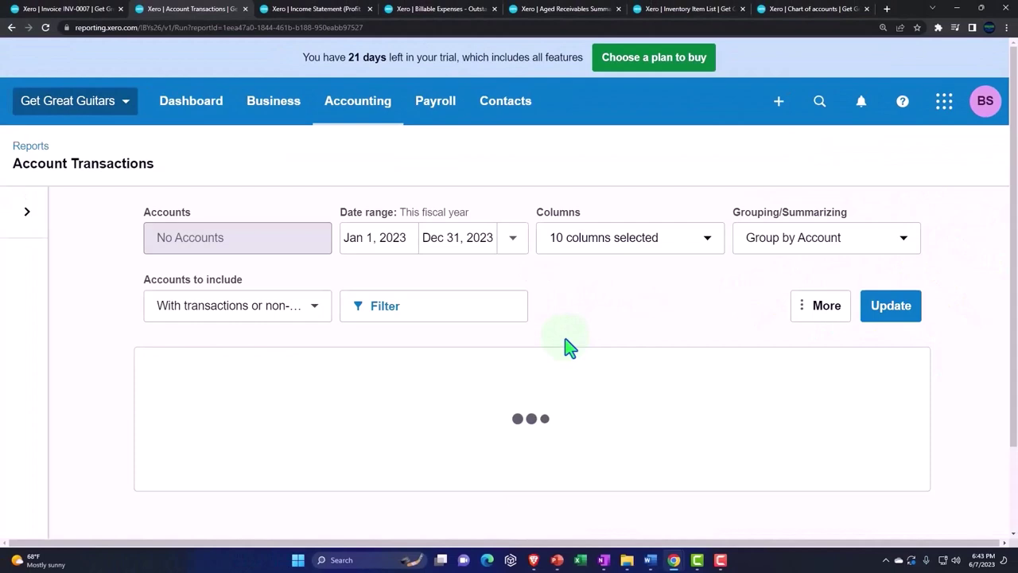
scroll(566, 348, down, 10)
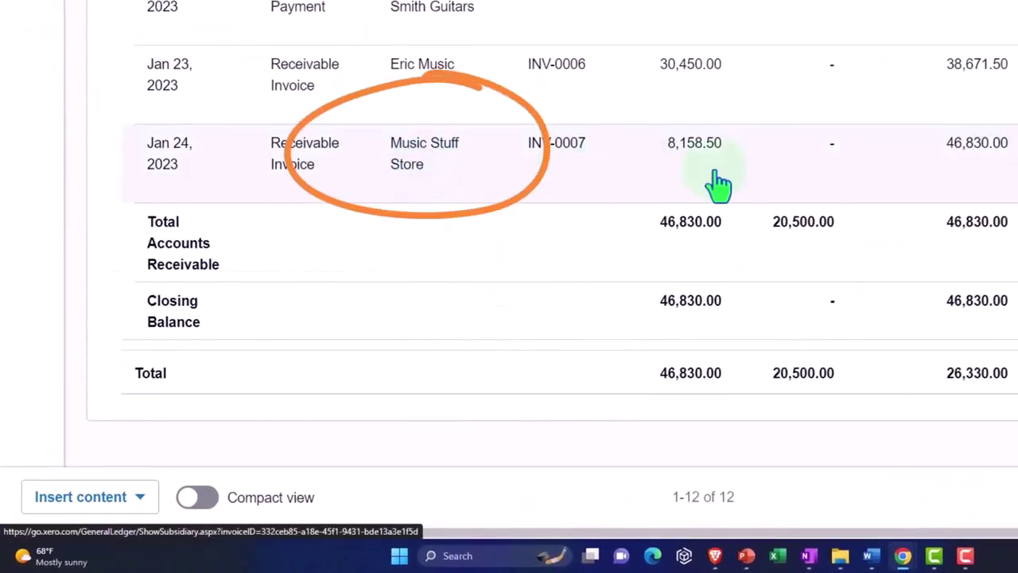
click(990, 187)
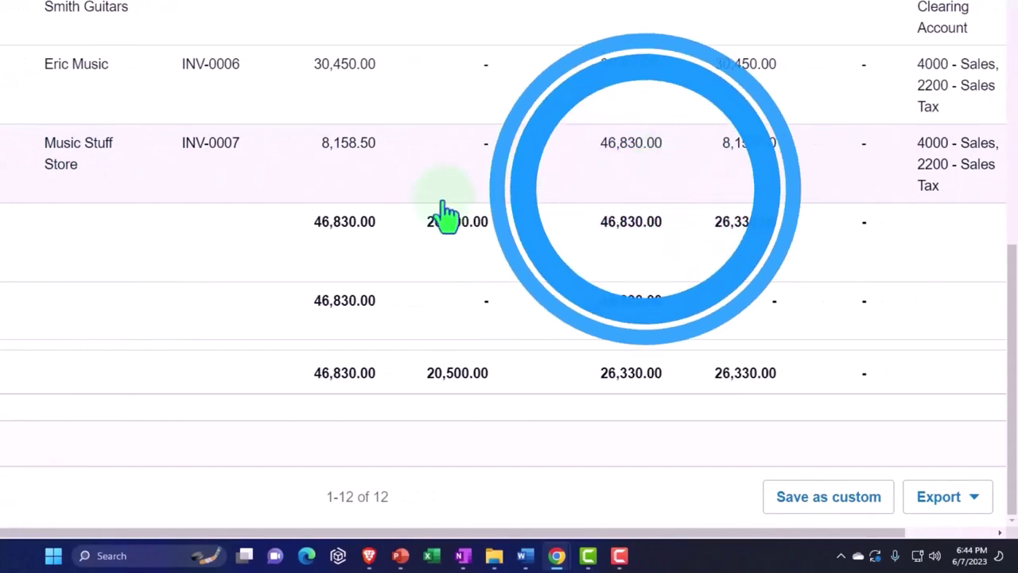
scroll(366, 223, up, 1)
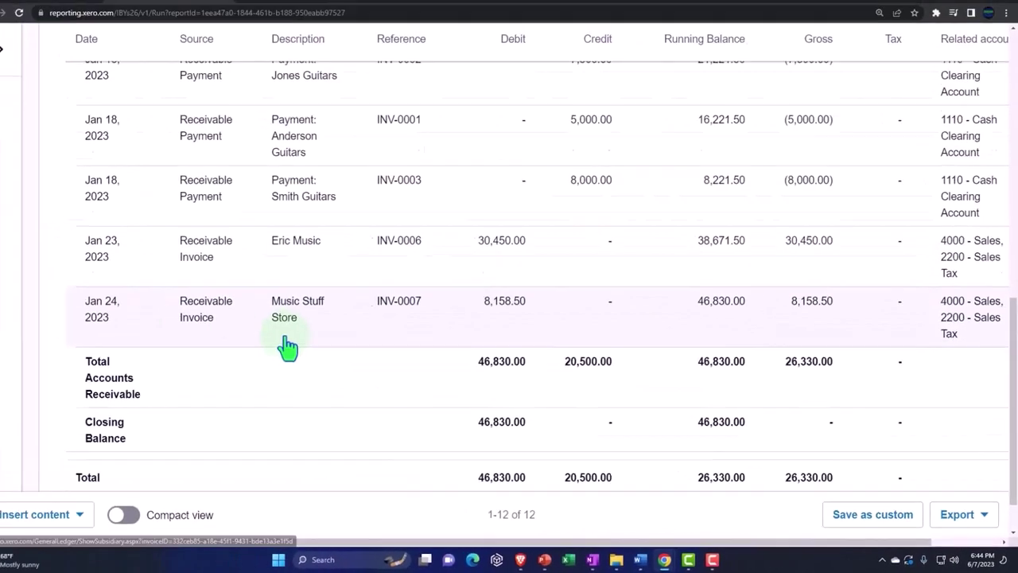
scroll(377, 238, up, 8)
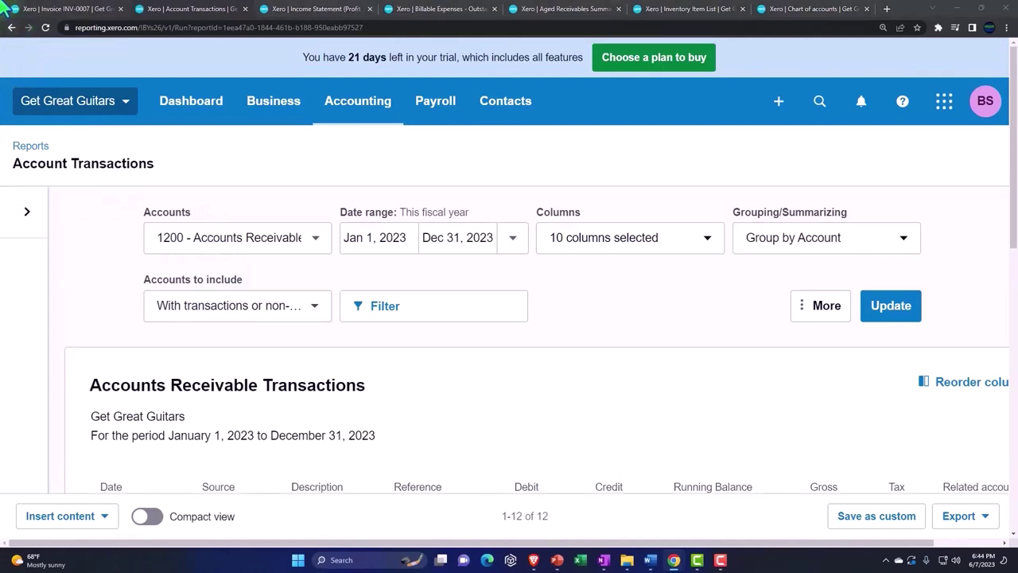
click(11, 28)
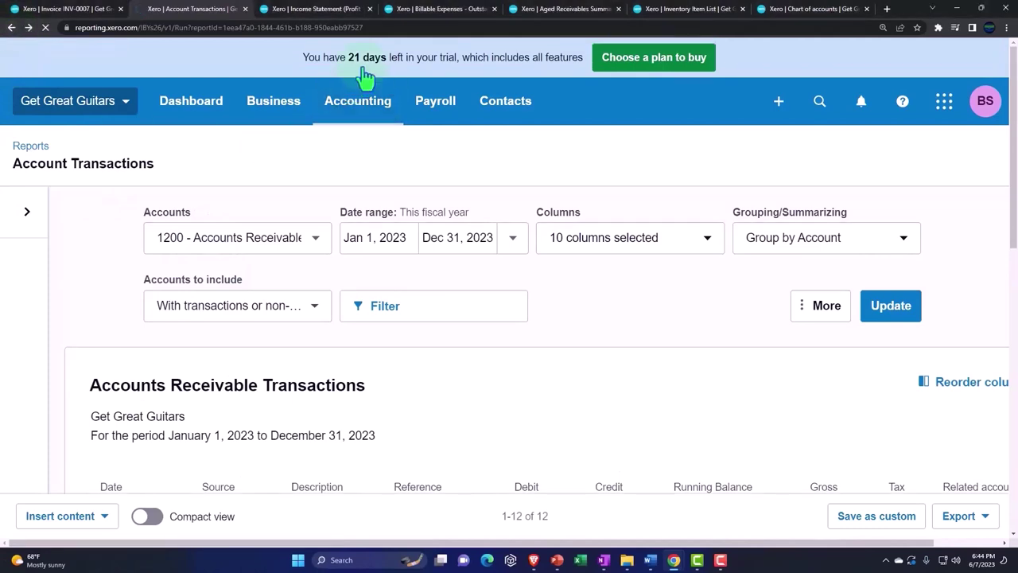
- Refresh the Income Statement so Sales reads 46,877.00 and drill into the 4000 - Sales transactions
click(331, 9)
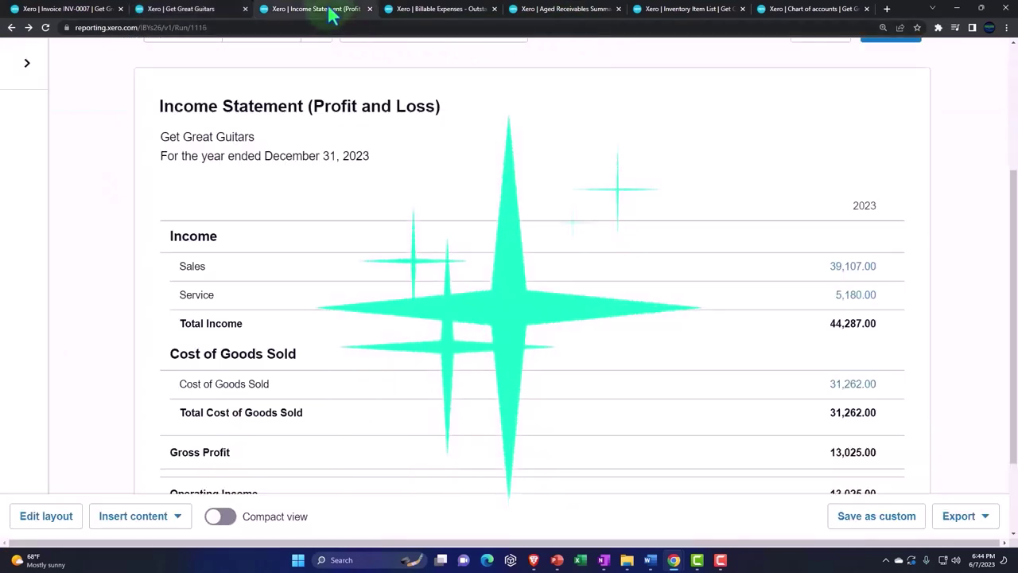
click(879, 253)
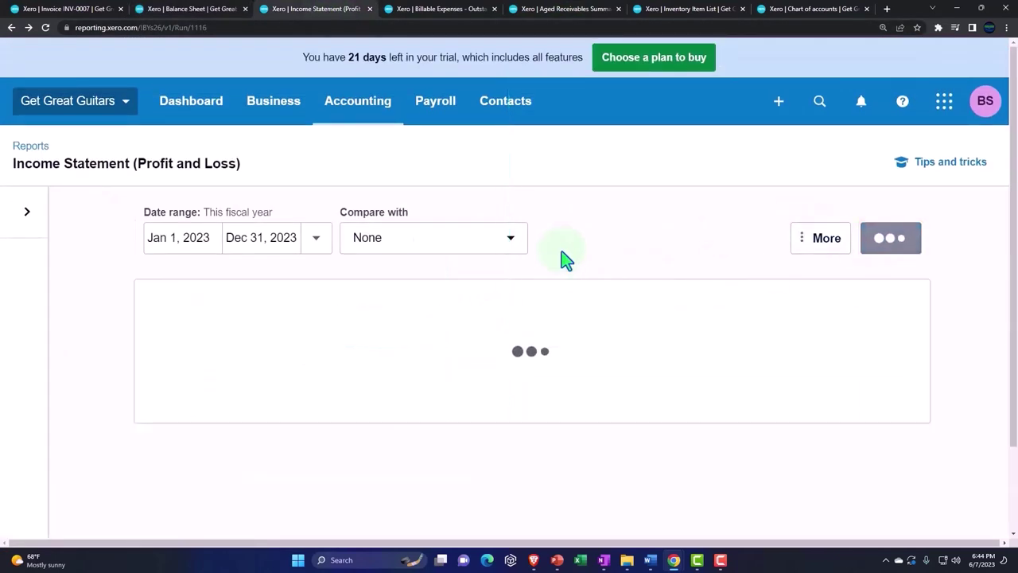
scroll(564, 271, down, 3)
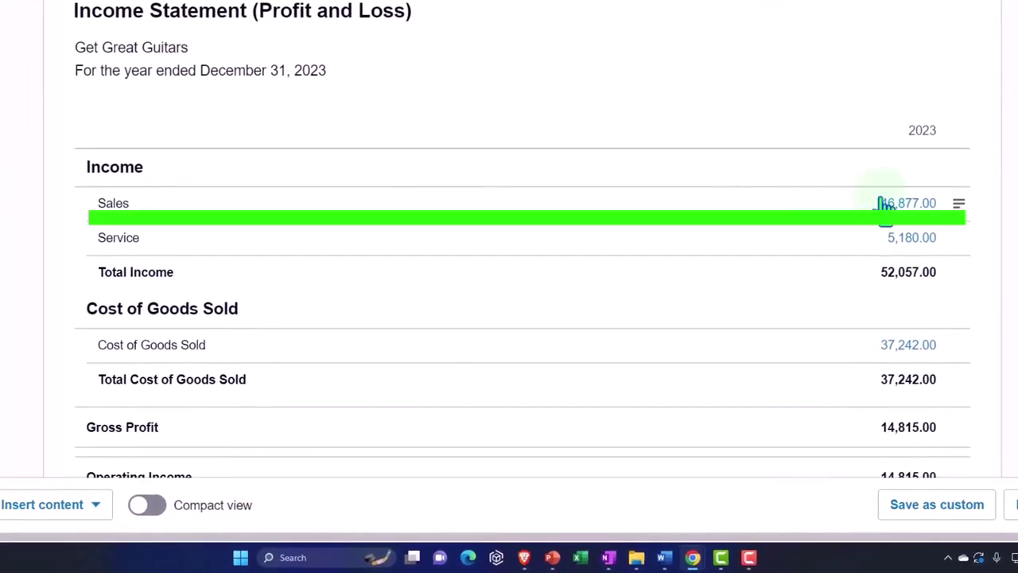
click(915, 204)
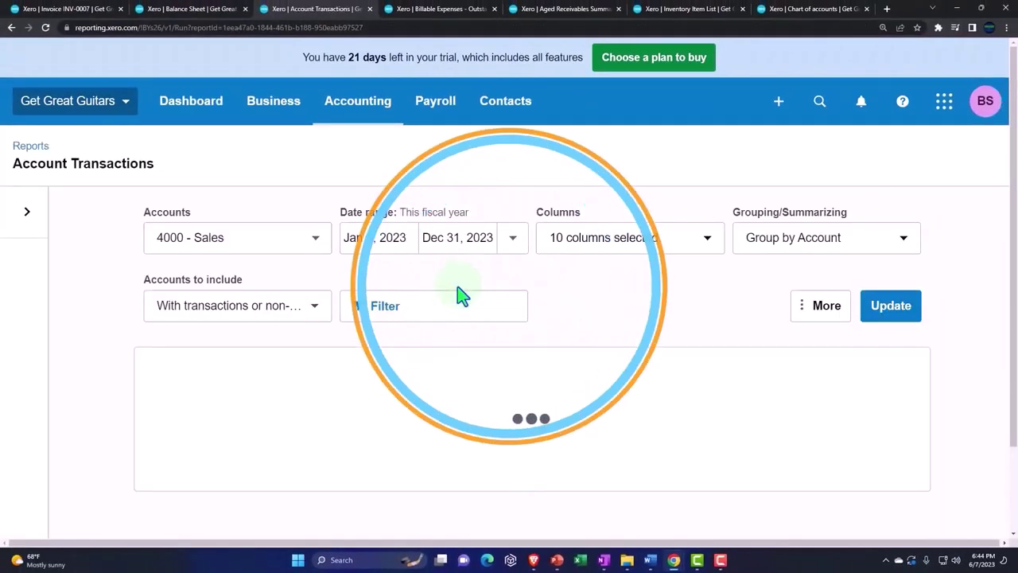
- Scroll the 2023 Sales transactions and zoom the browser out to 125% to see more rows
scroll(441, 311, down, 7)
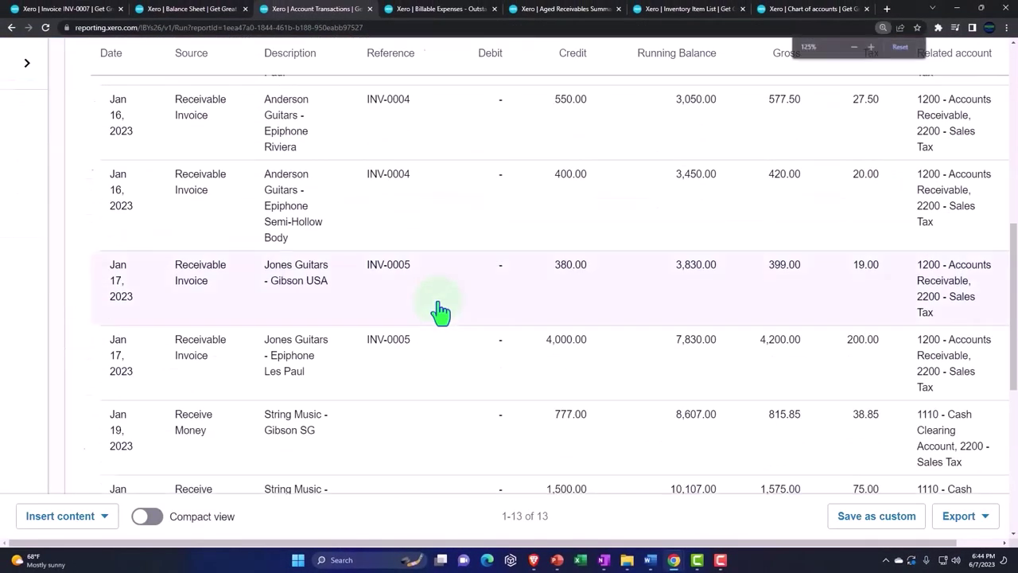
key(ctrl+minus)
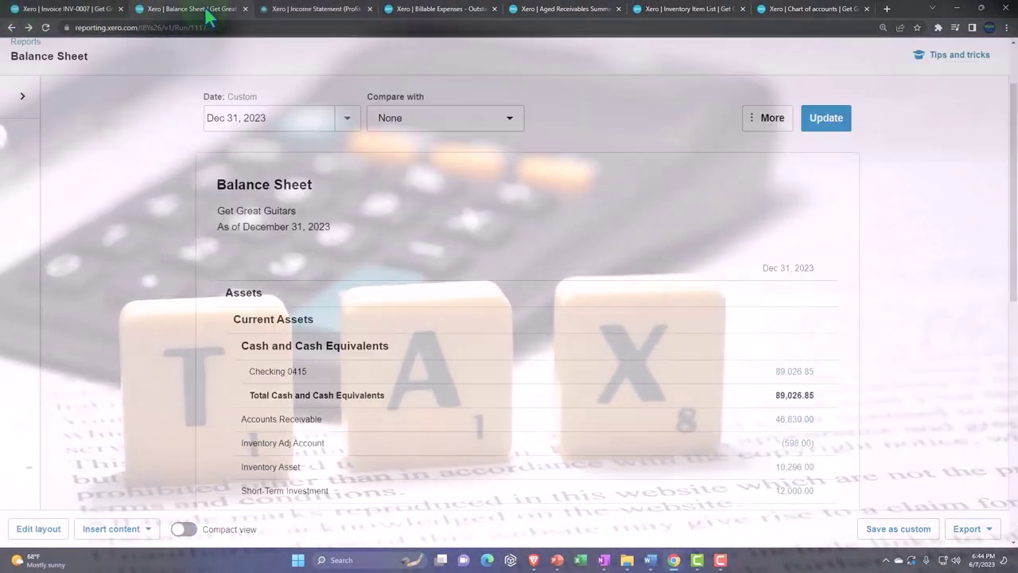
scroll(254, 325, down, 5)
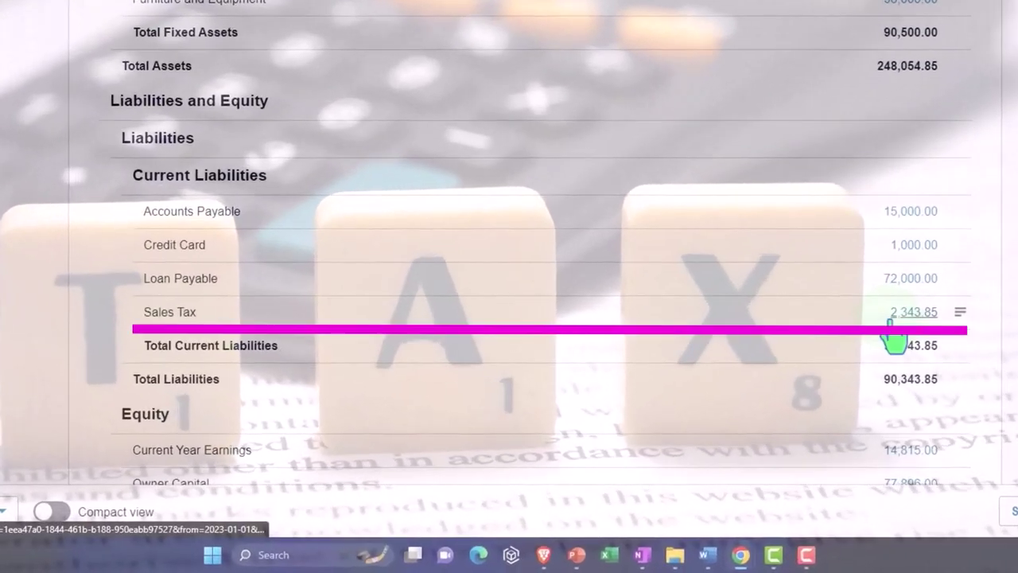
- Open the transactions behind the 10,296.00 Inventory Asset balance on the Balance Sheet
scroll(779, 370, up, 5)
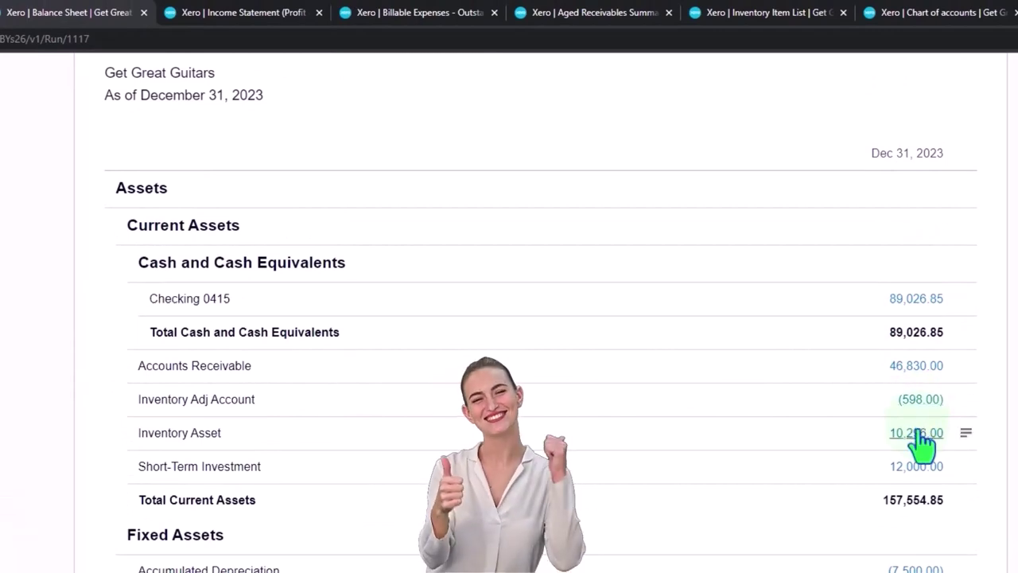
click(917, 431)
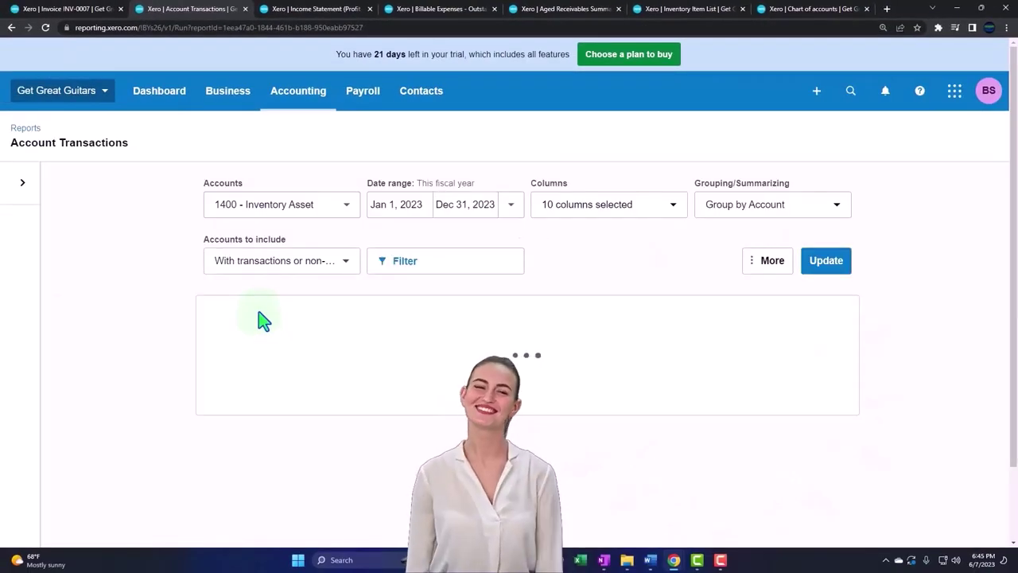
- Review the Inventory Asset transactions and mark the Jan 24 Music Stuff Store 5,980.00 credit
scroll(259, 311, down, 2)
scroll(258, 311, down, 7)
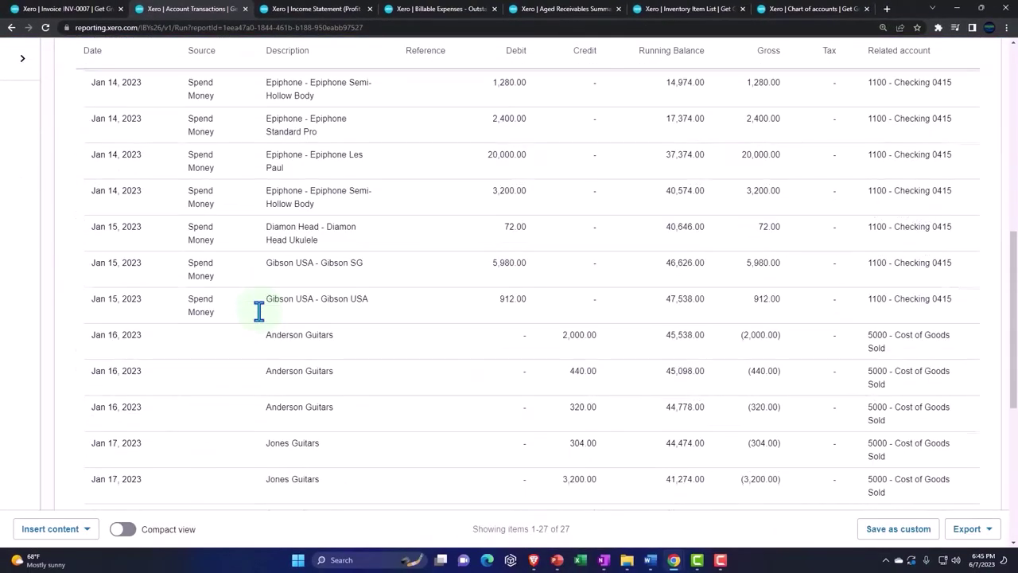
scroll(259, 311, down, 2)
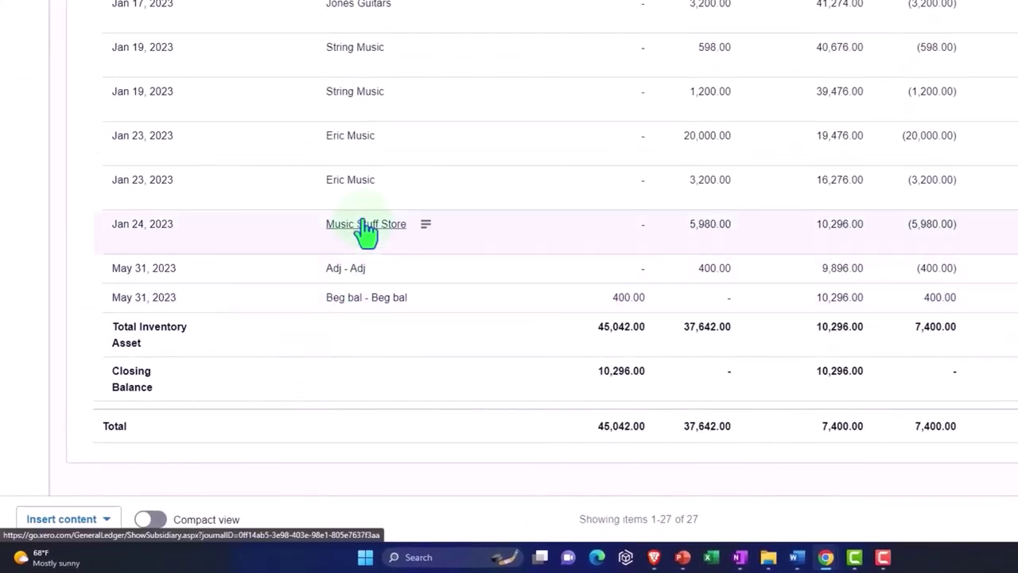
click(357, 223)
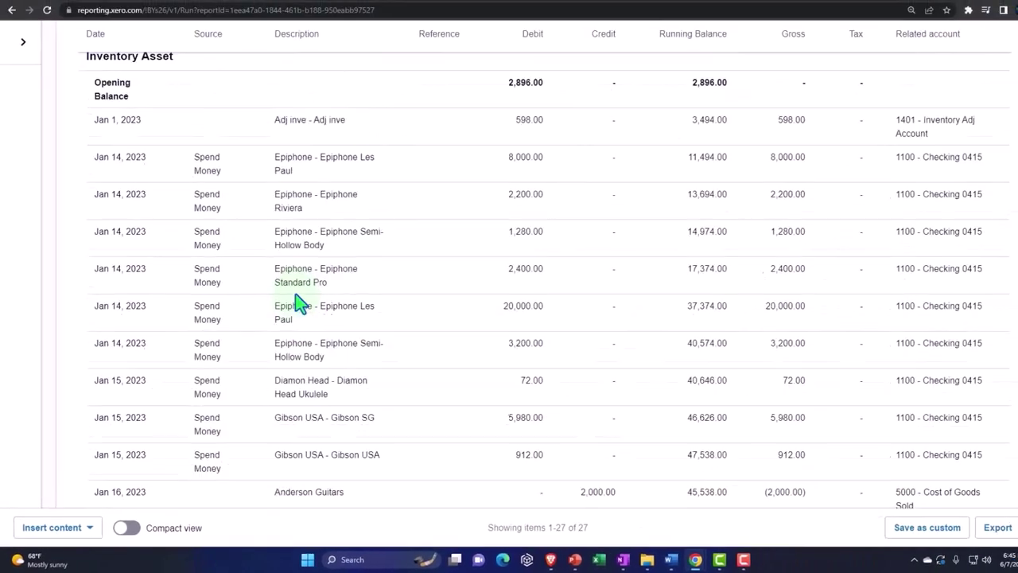
scroll(295, 302, up, 5)
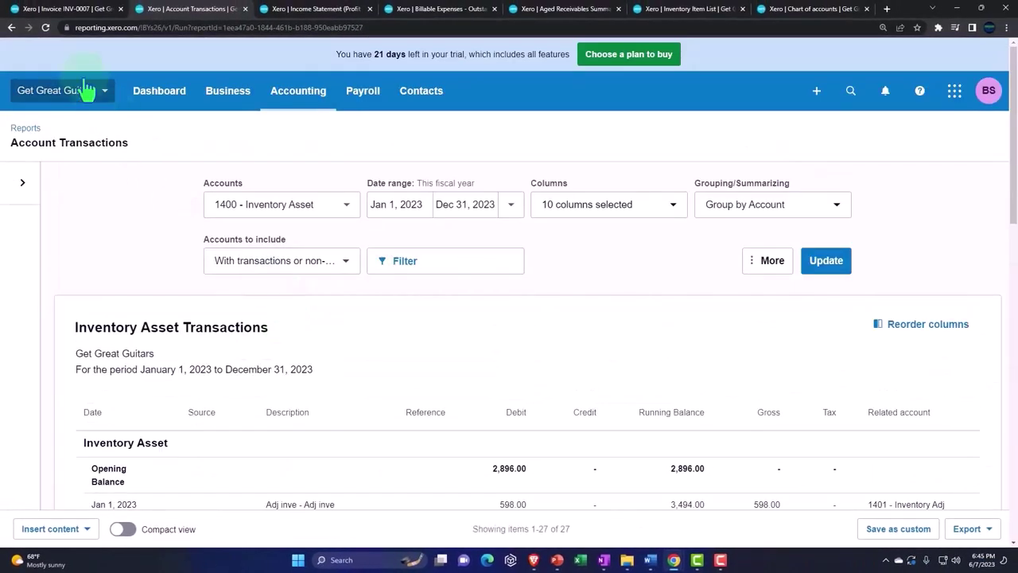
- Drill into Cost of Goods Sold from the Income Statement and mark Eric Music's 3,200.00 entry
click(310, 16)
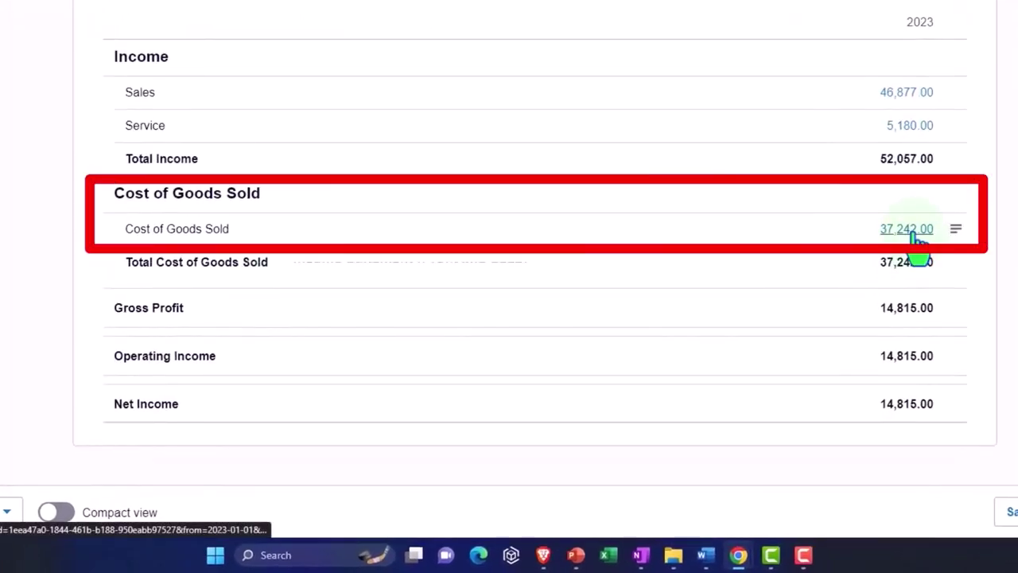
click(916, 232)
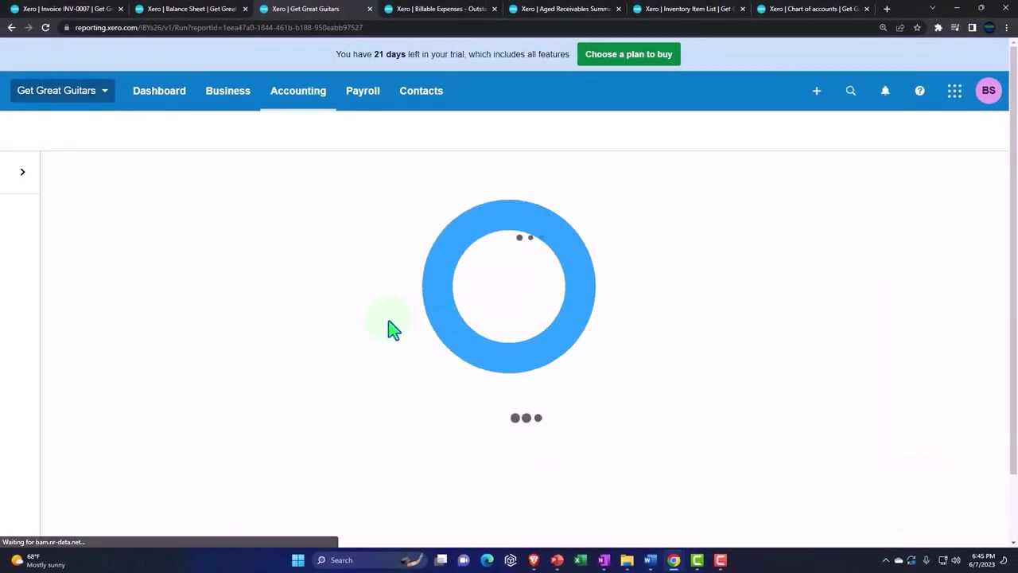
scroll(220, 323, down, 3)
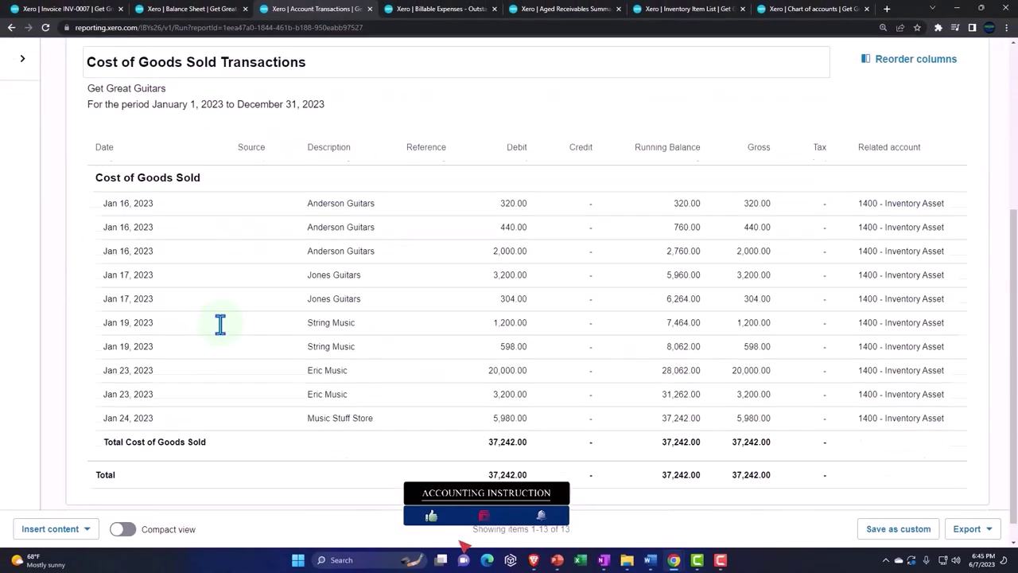
scroll(220, 324, down, 1)
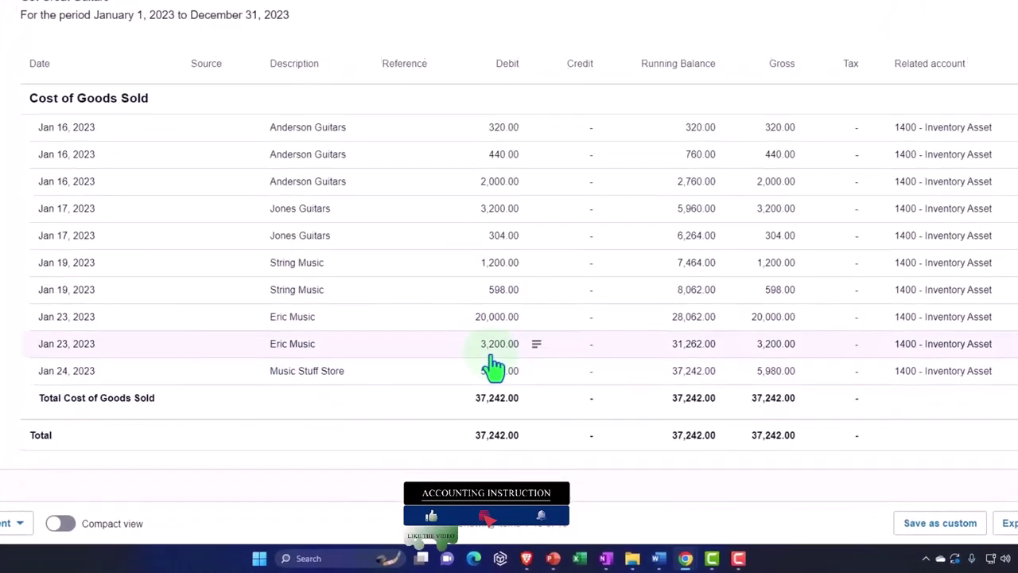
click(513, 370)
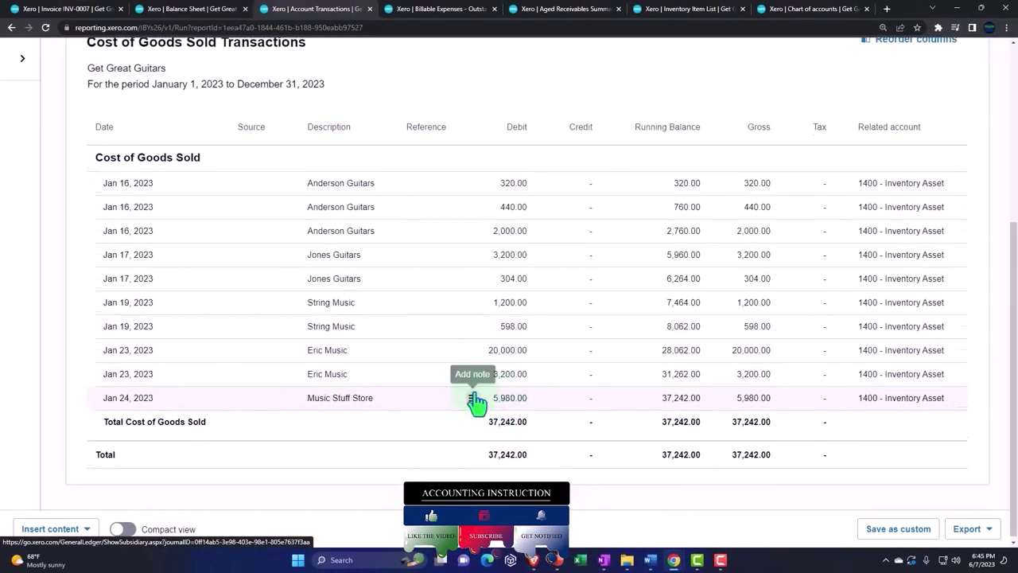
scroll(475, 402, up, 3)
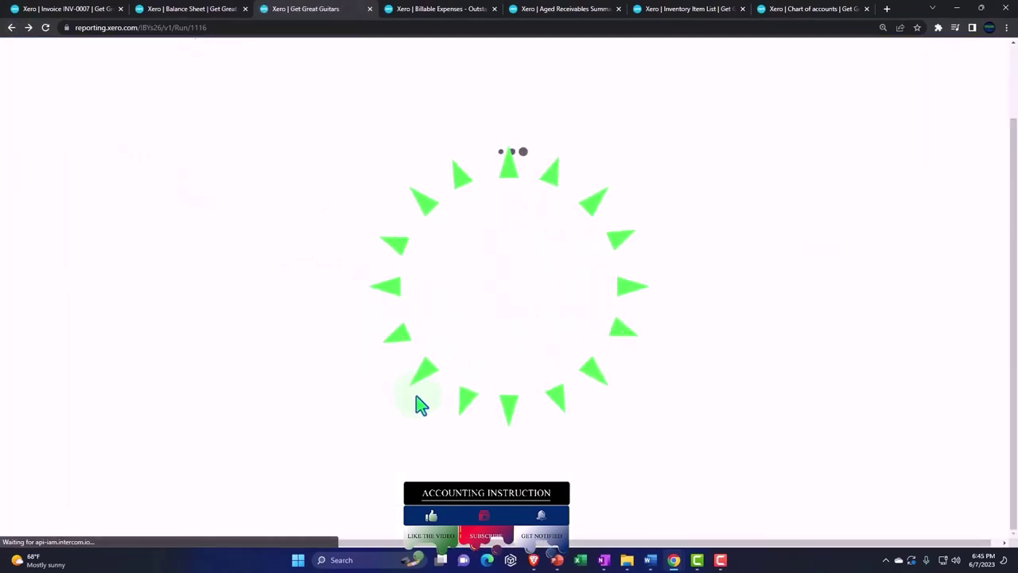
scroll(415, 395, down, 2)
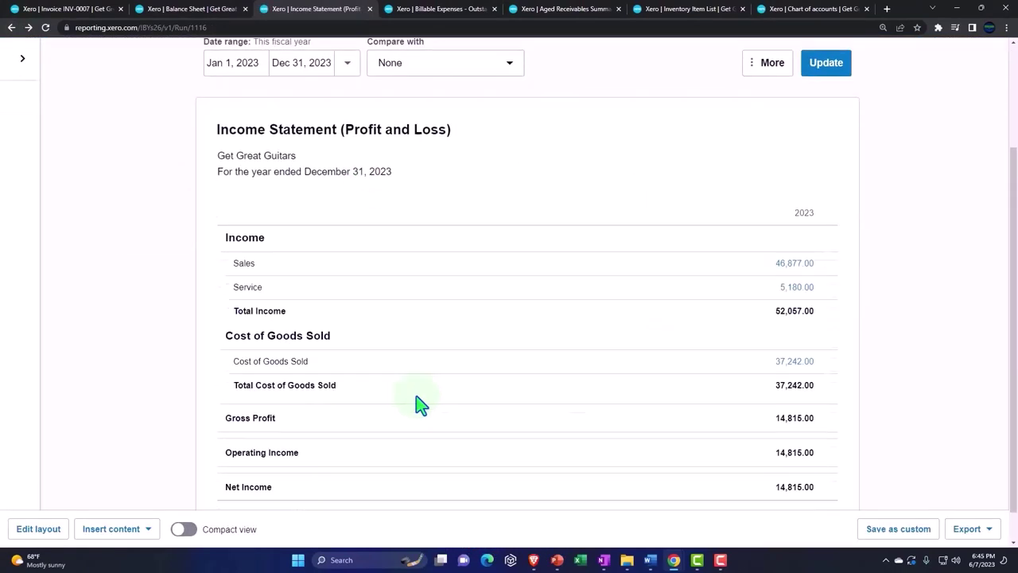
- Check current assets on the Balance Sheet, then return to the Income Statement
click(211, 14)
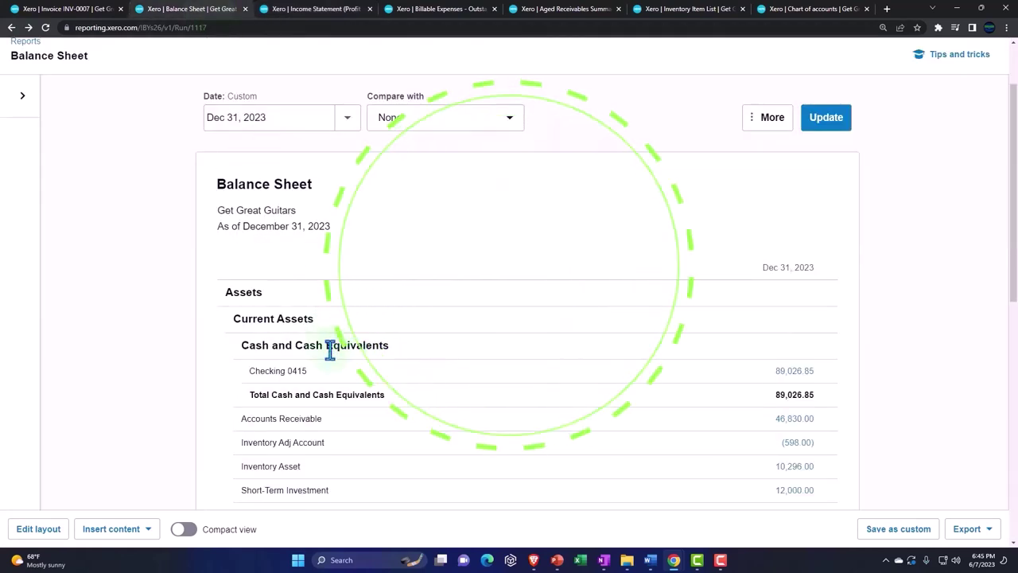
scroll(332, 354, down, 2)
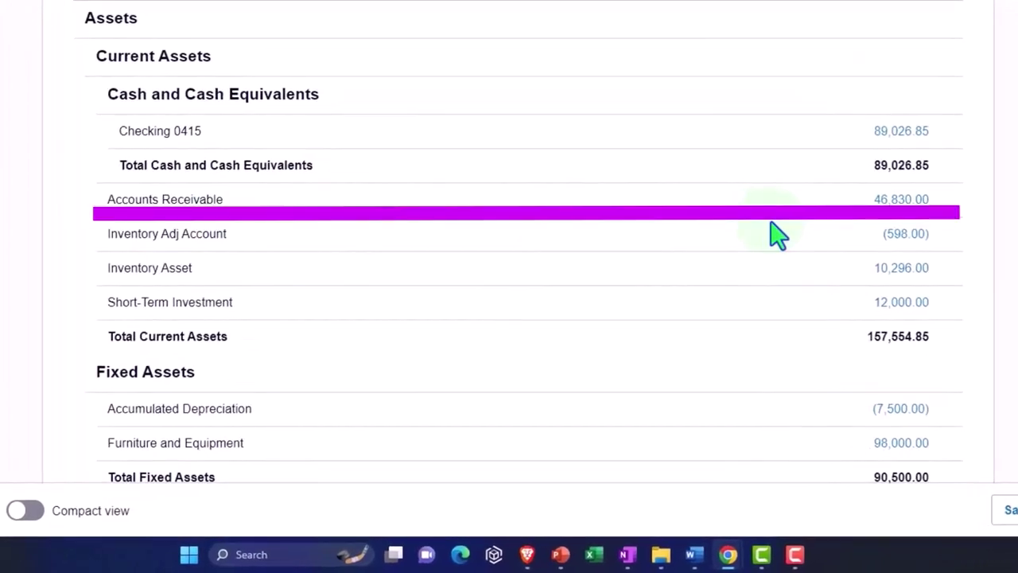
click(357, 9)
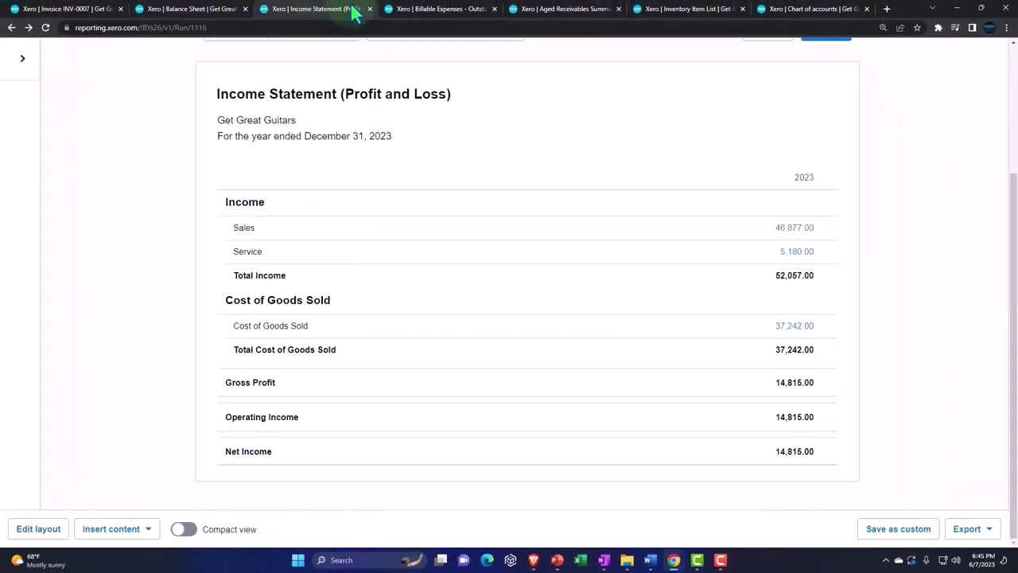
click(405, 14)
- Refresh the Aged Receivables Summary so Music Stuff Store's 8,158.50 appears
click(556, 12)
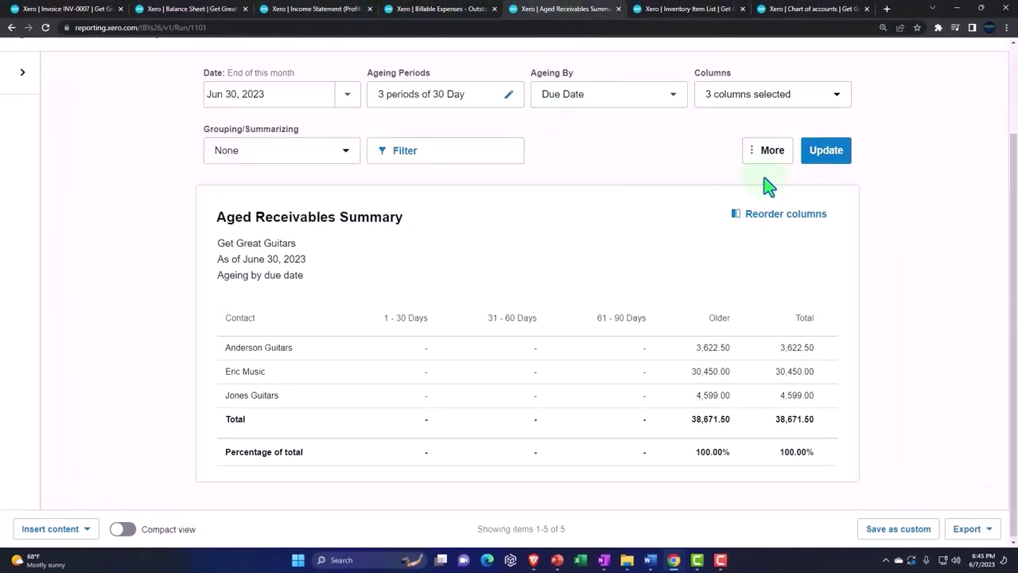
click(818, 159)
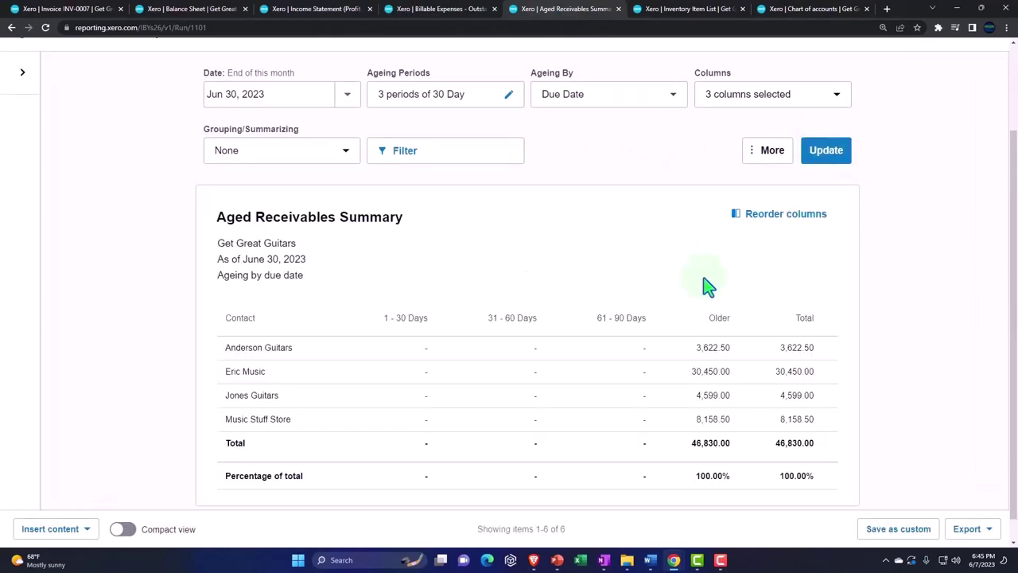
click(262, 346)
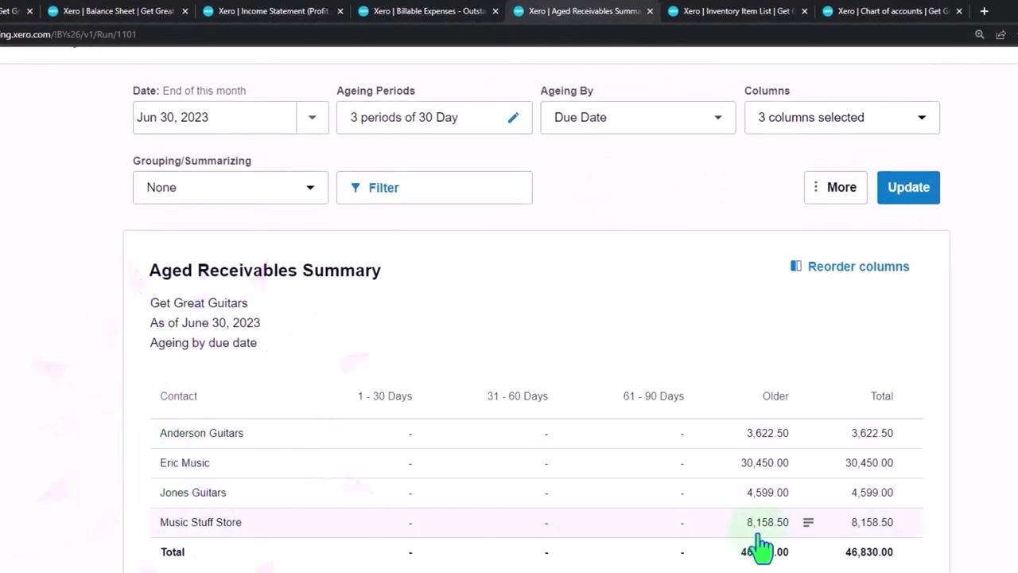
click(744, 571)
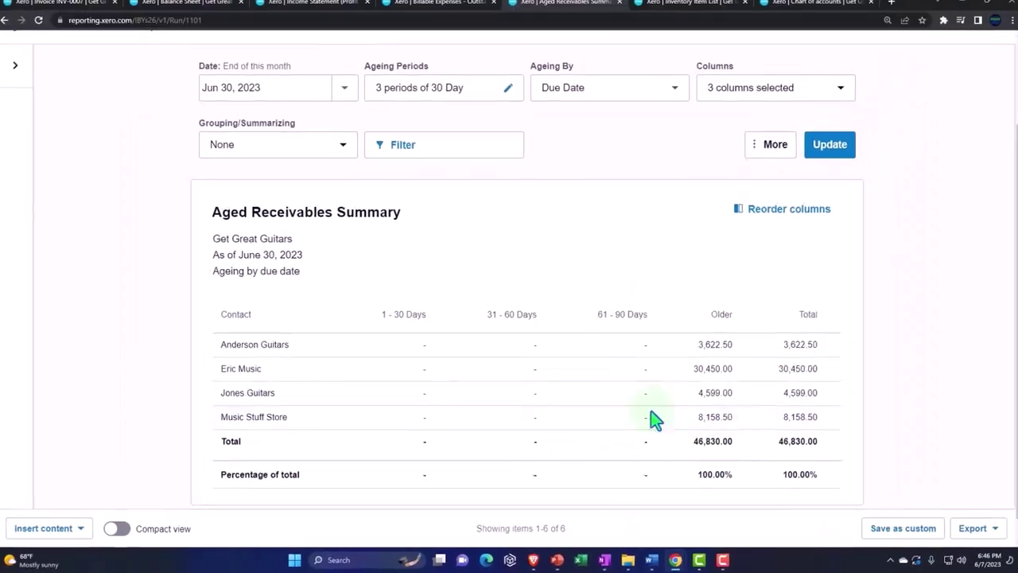
- Compare the 46,830.00 receivables total with Accounts Receivable on the Balance Sheet
click(205, 12)
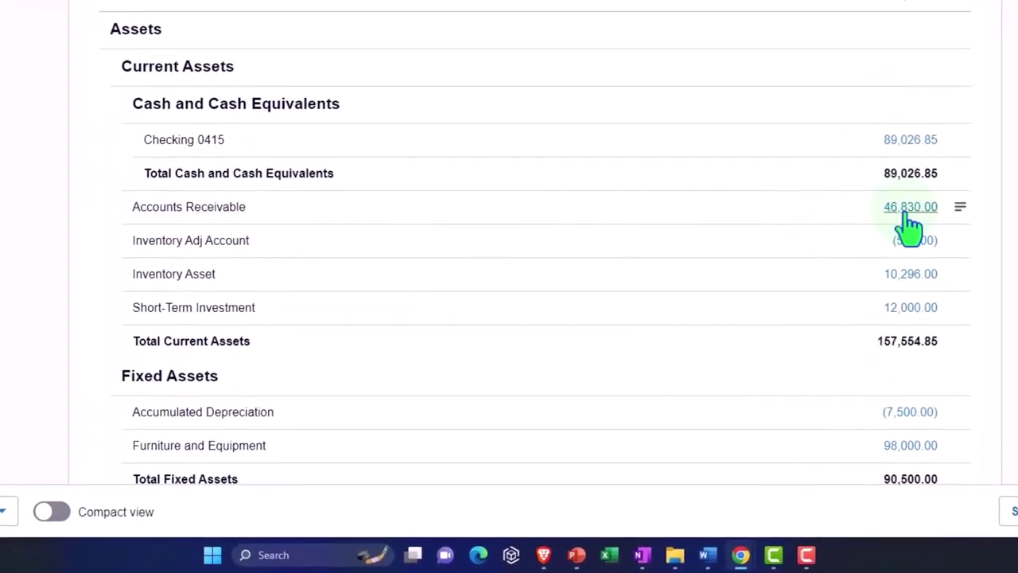
click(909, 210)
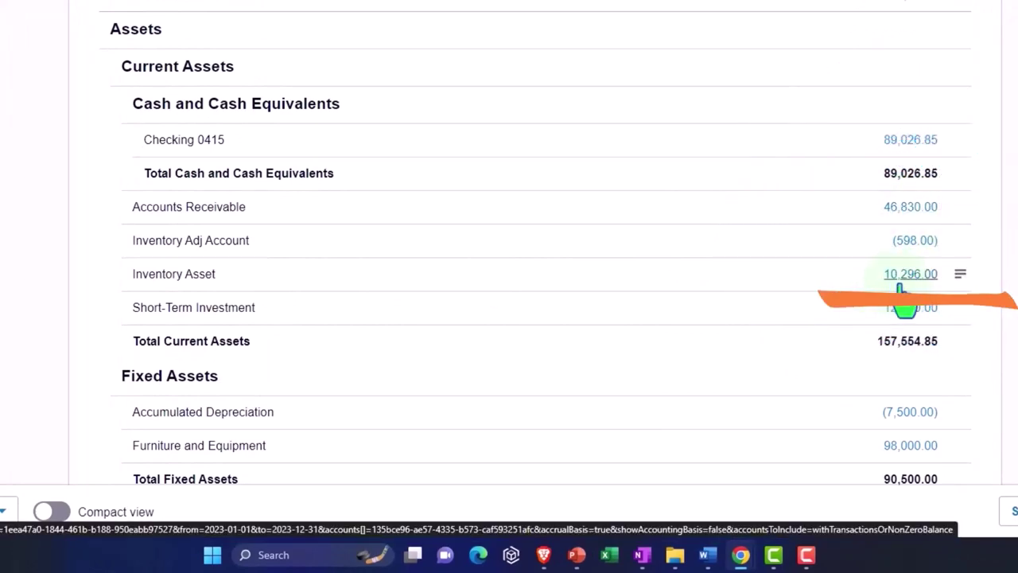
click(668, 12)
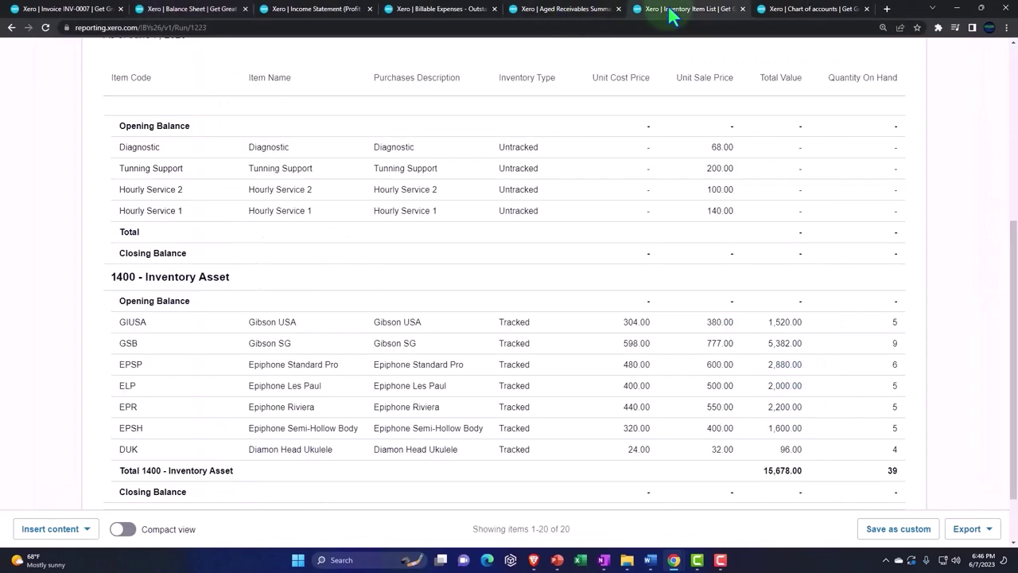
- Refresh the Inventory Item List to confirm Gibson SG has no stock and inventory totals 10,296.00
scroll(647, 164, up, 10)
click(775, 192)
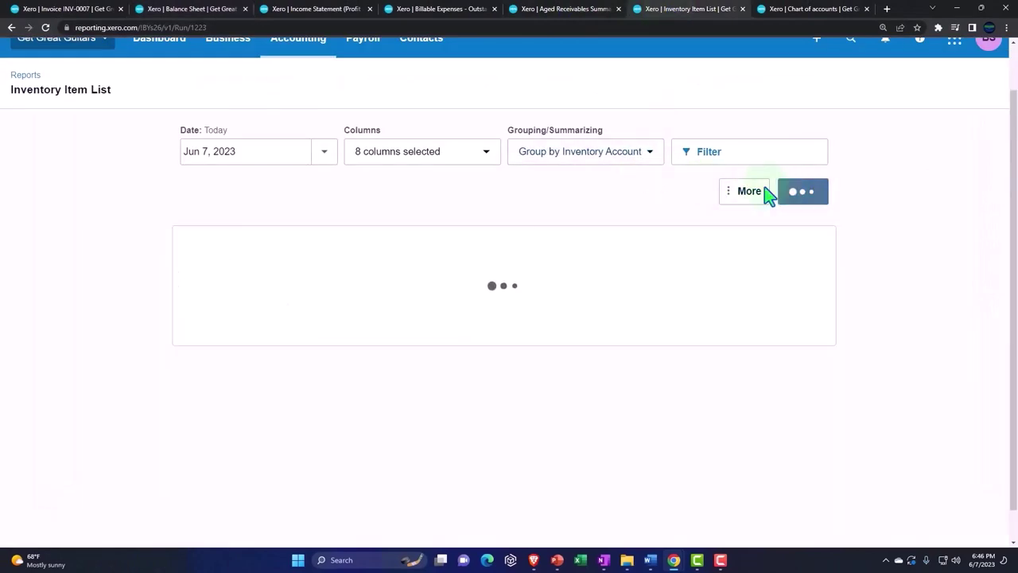
scroll(571, 332, down, 3)
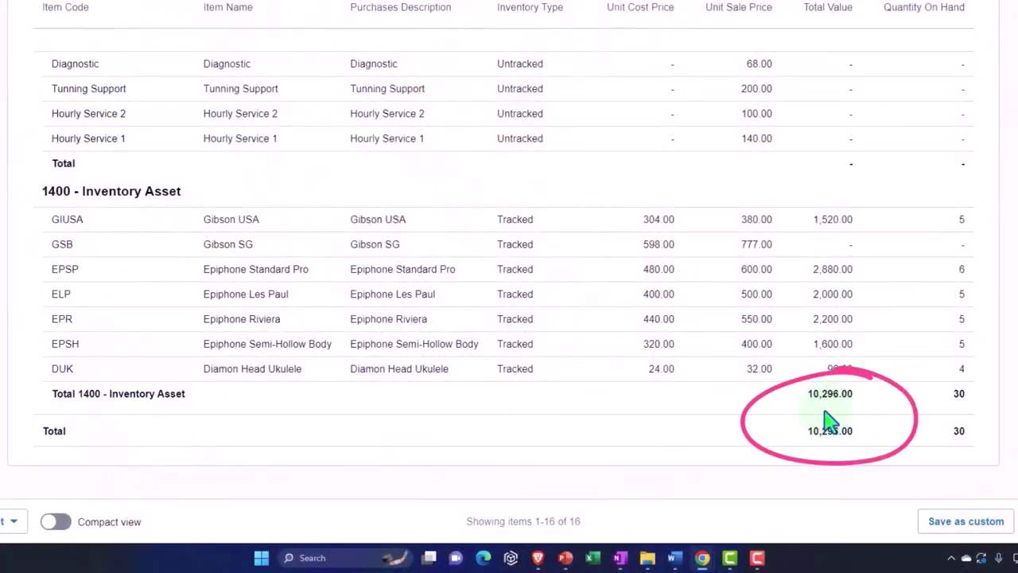
- Return to the Balance Sheet and check Inventory Adj Account still shows (598.00)
click(187, 10)
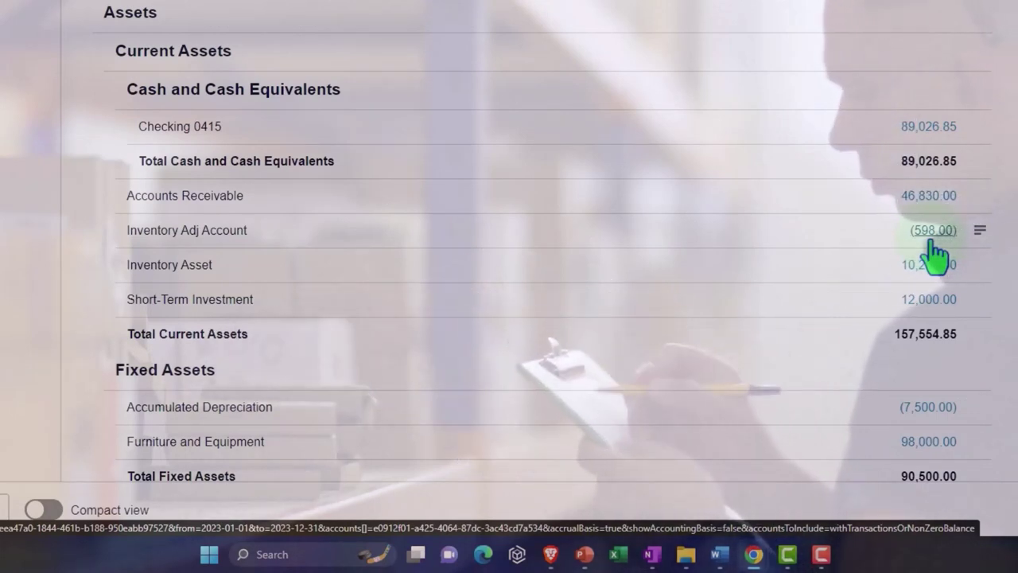
click(932, 242)
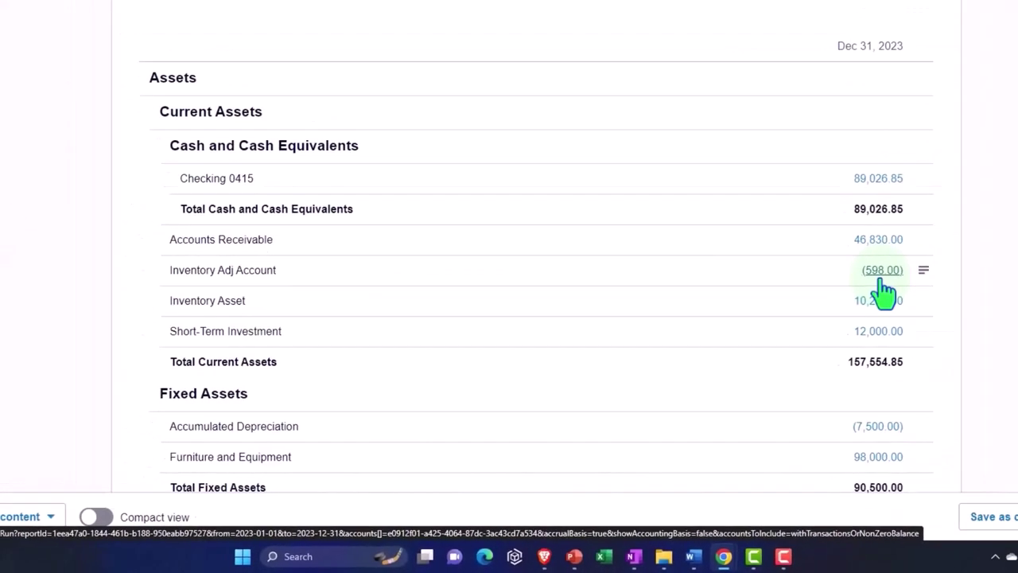
scroll(586, 303, up, 3)
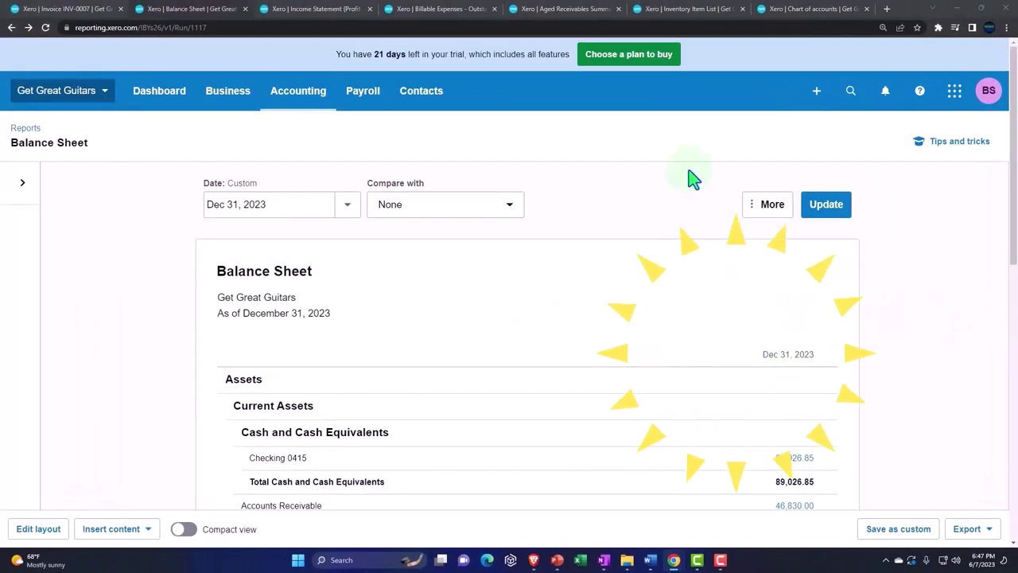
- Open the Trial Balance report from Accounting Reports by searching 'trial'
click(793, 9)
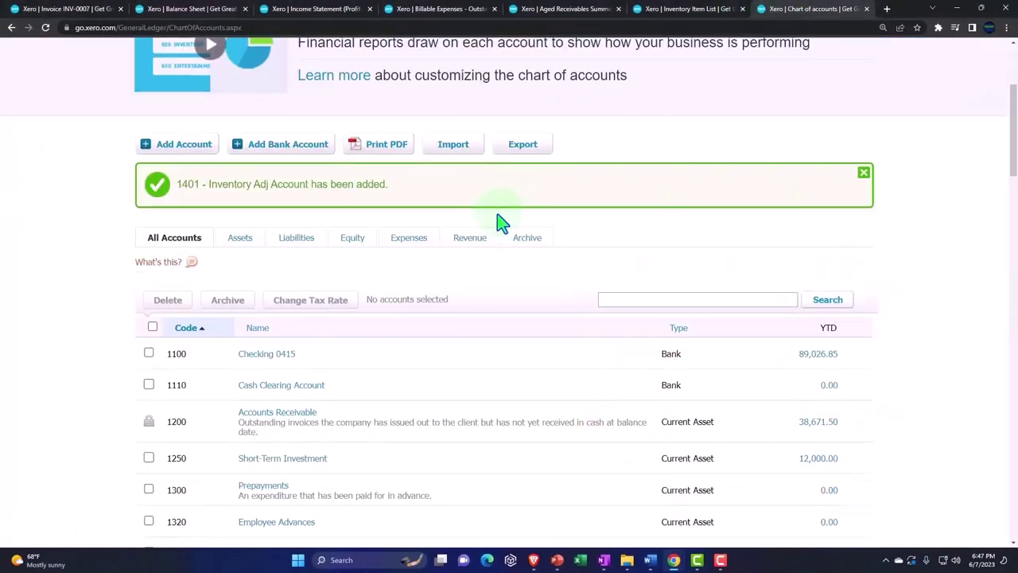
click(355, 117)
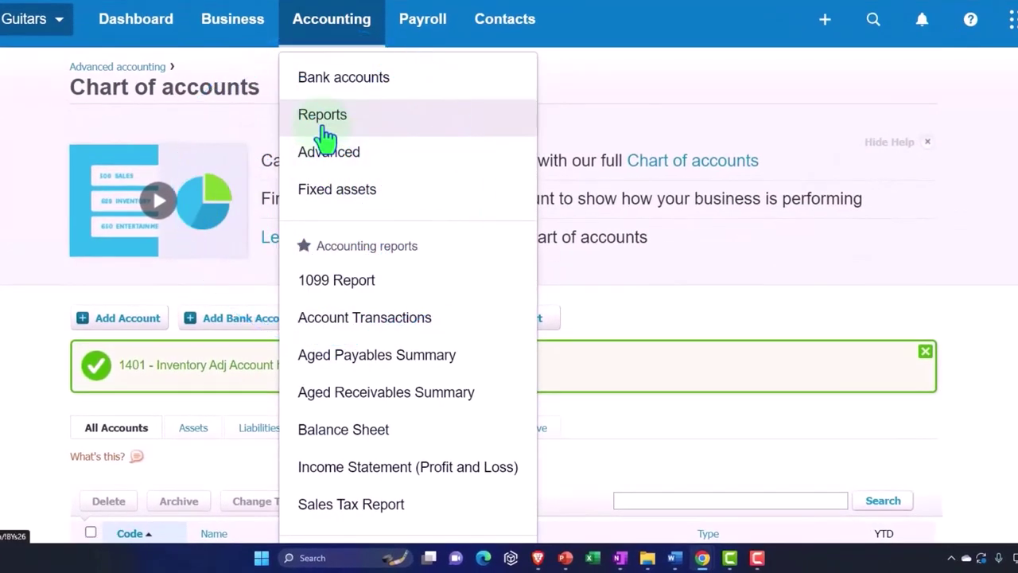
click(323, 124)
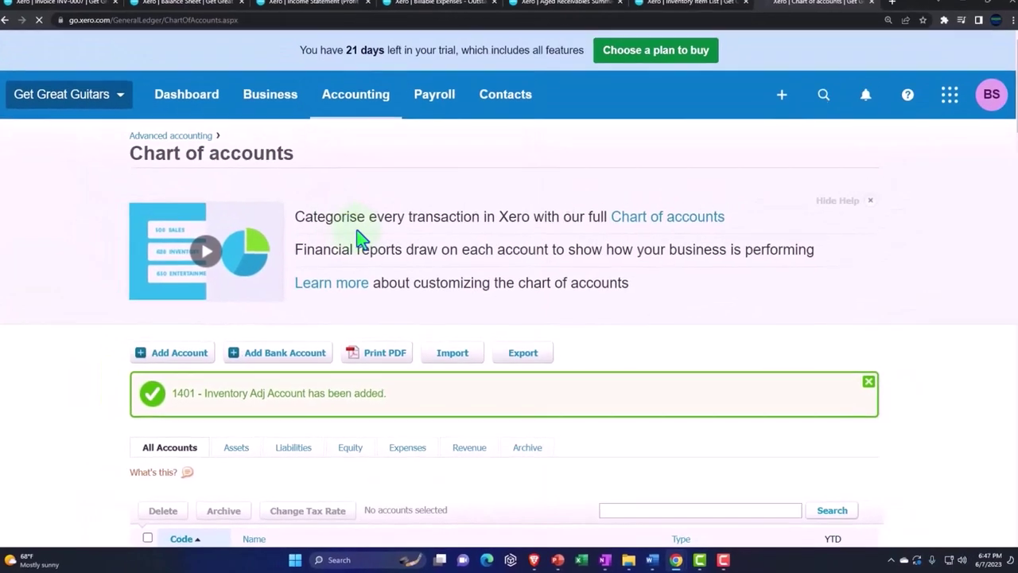
click(764, 132)
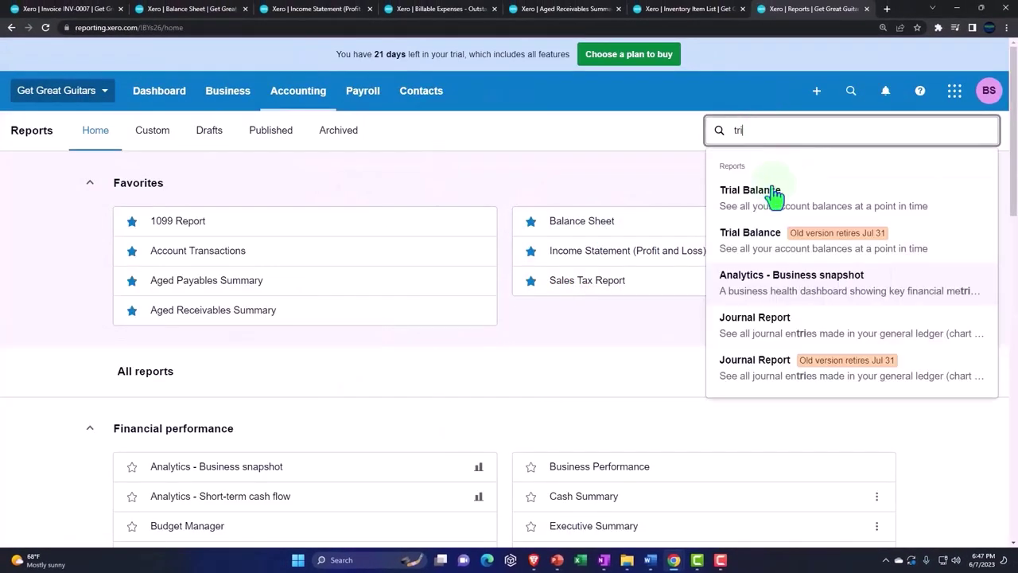
click(771, 192)
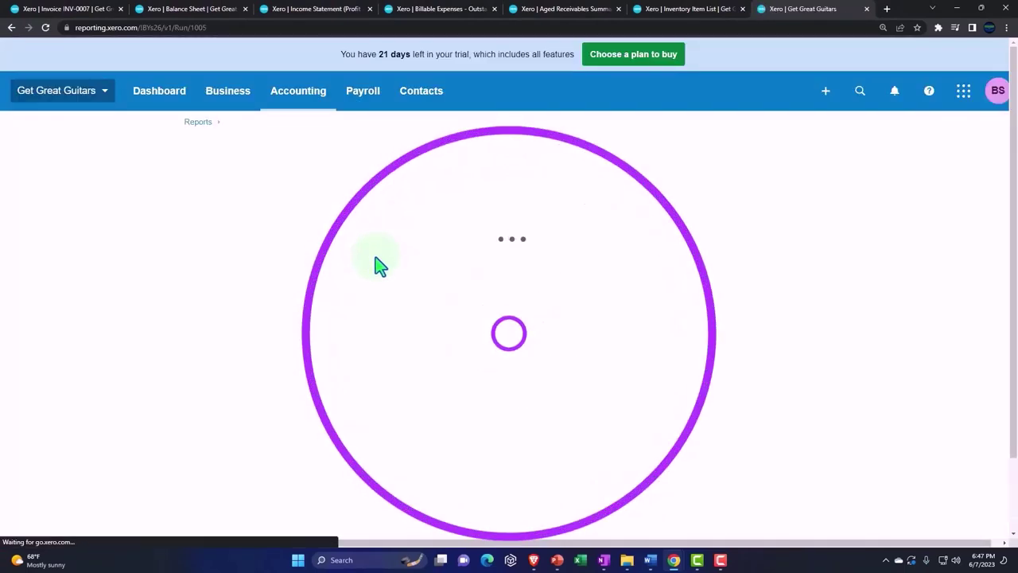
- Set the Trial Balance to a custom date of December 31, 2023 and update it
click(325, 203)
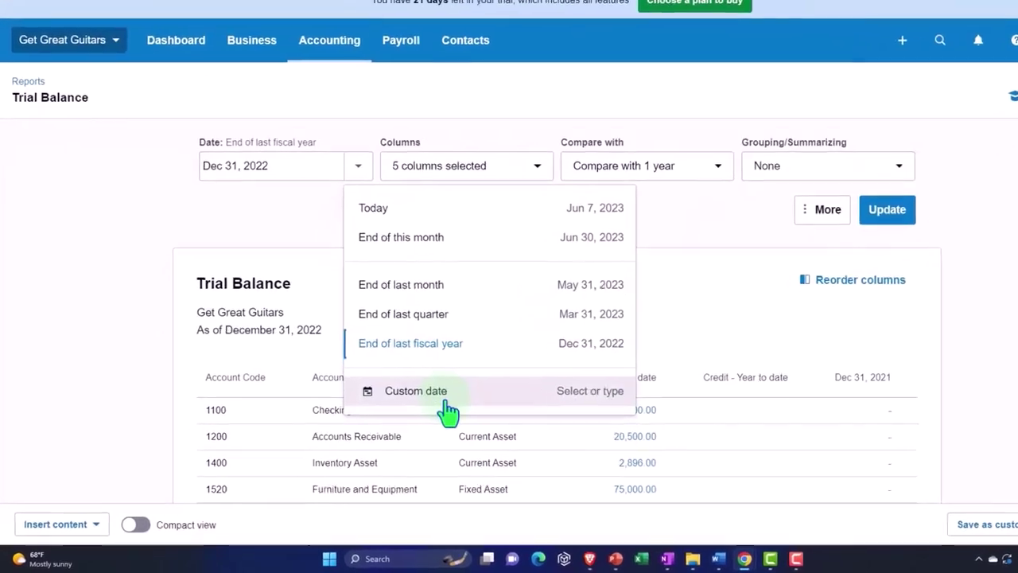
click(445, 400)
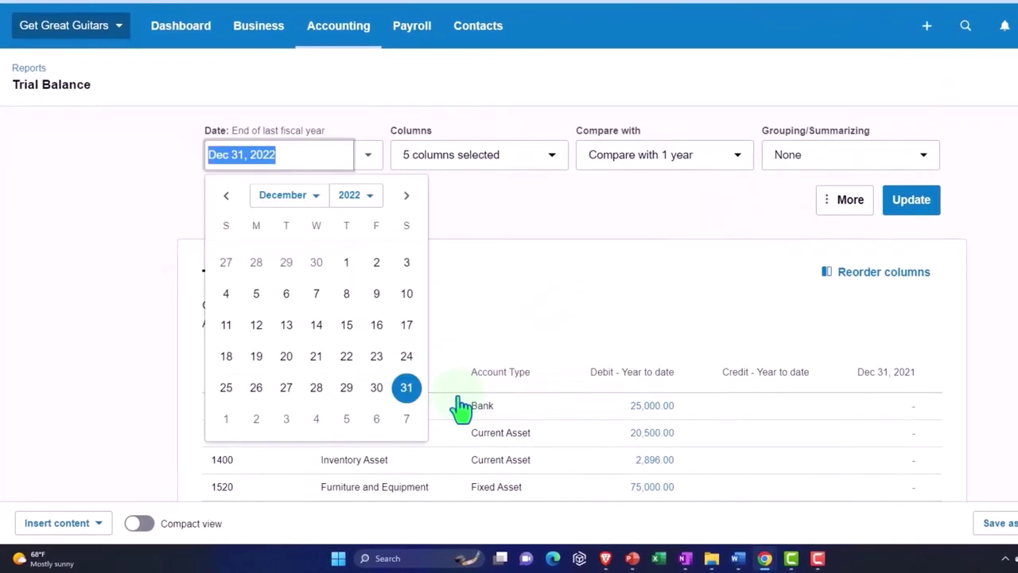
click(347, 198)
click(350, 347)
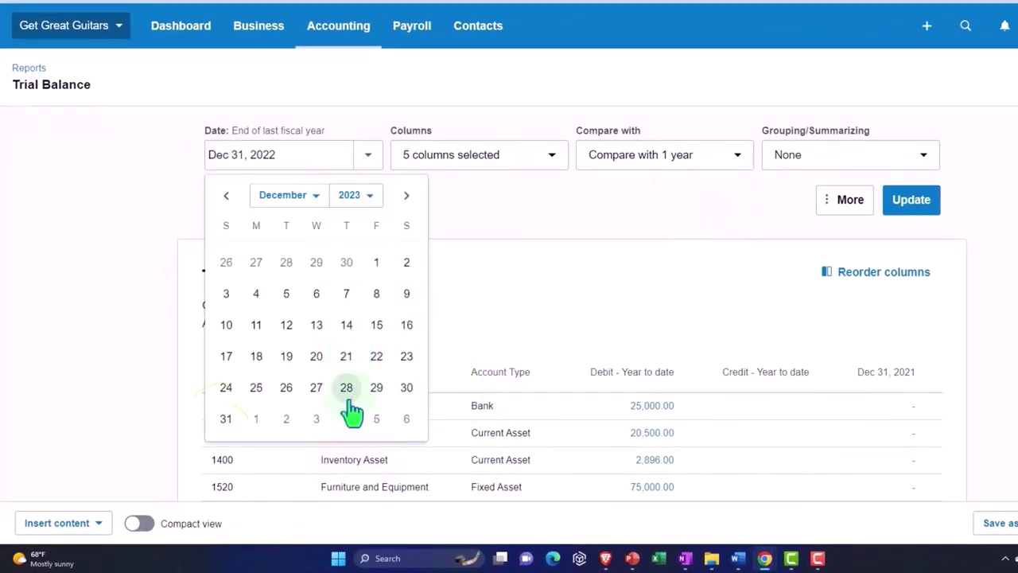
click(230, 425)
click(896, 206)
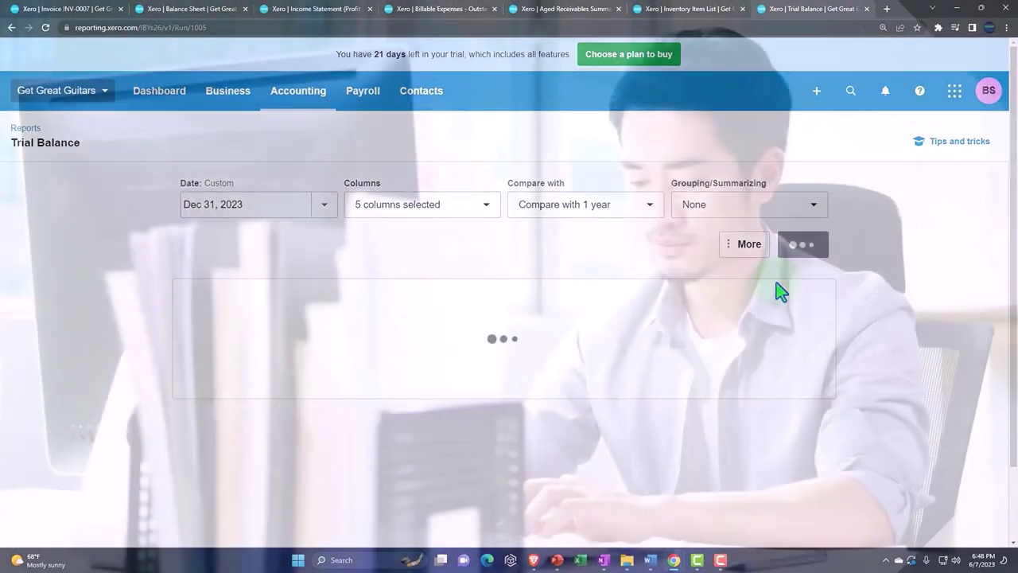
scroll(779, 291, down, 1)
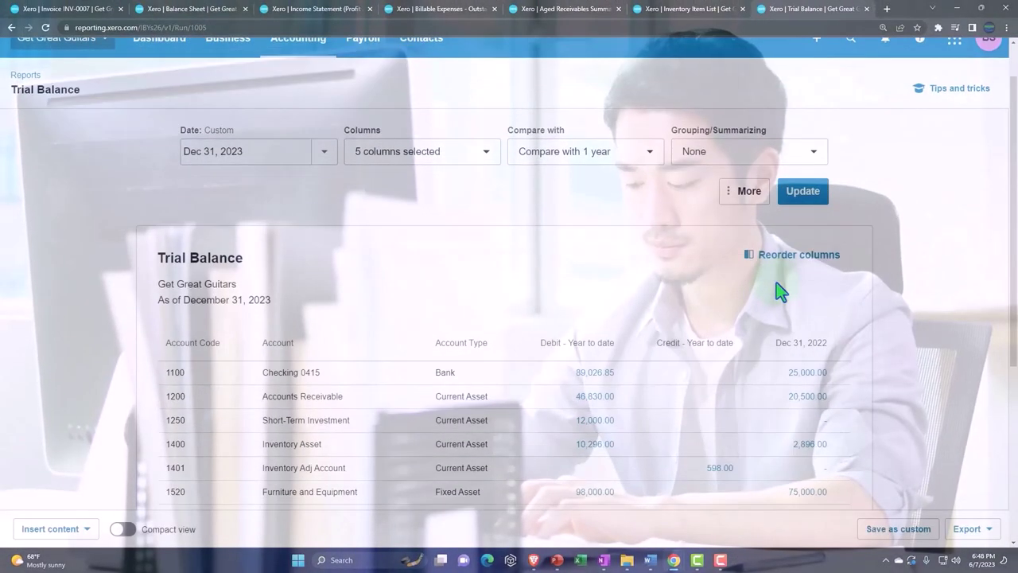
key(ctrl+plus)
key(ctrl+plus)
scroll(779, 291, down, 2)
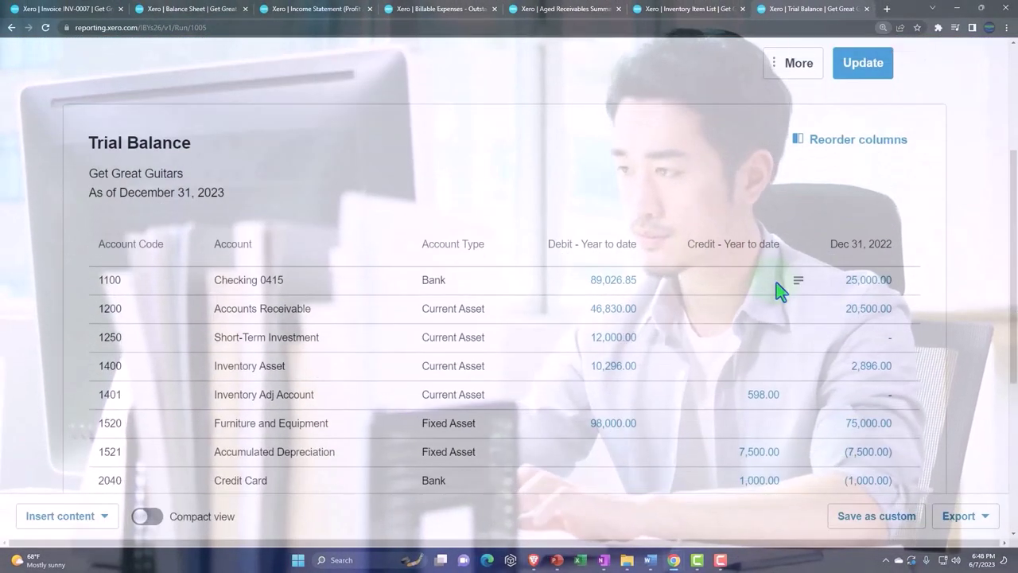
scroll(779, 291, down, 1)
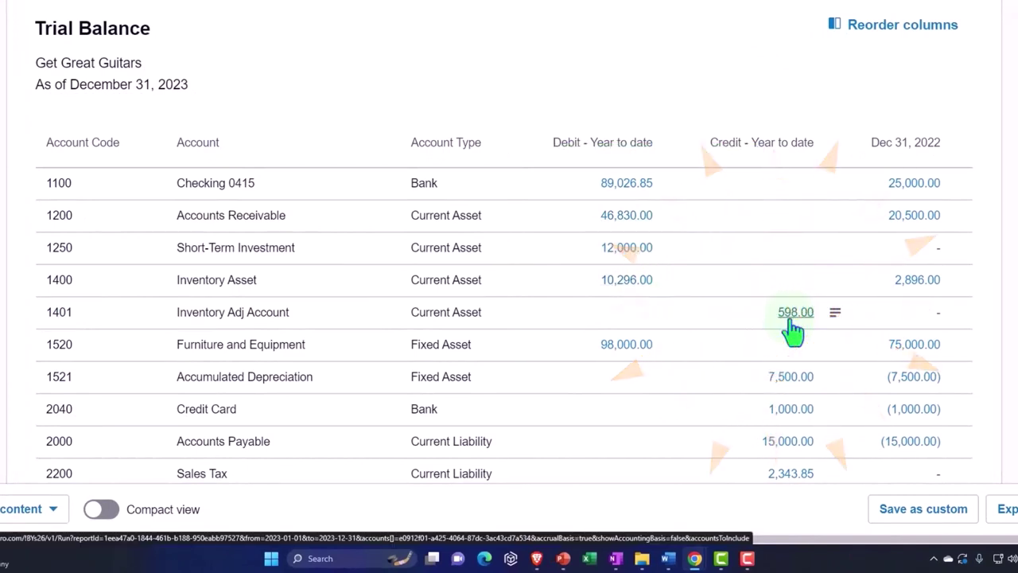
scroll(793, 332, down, 1)
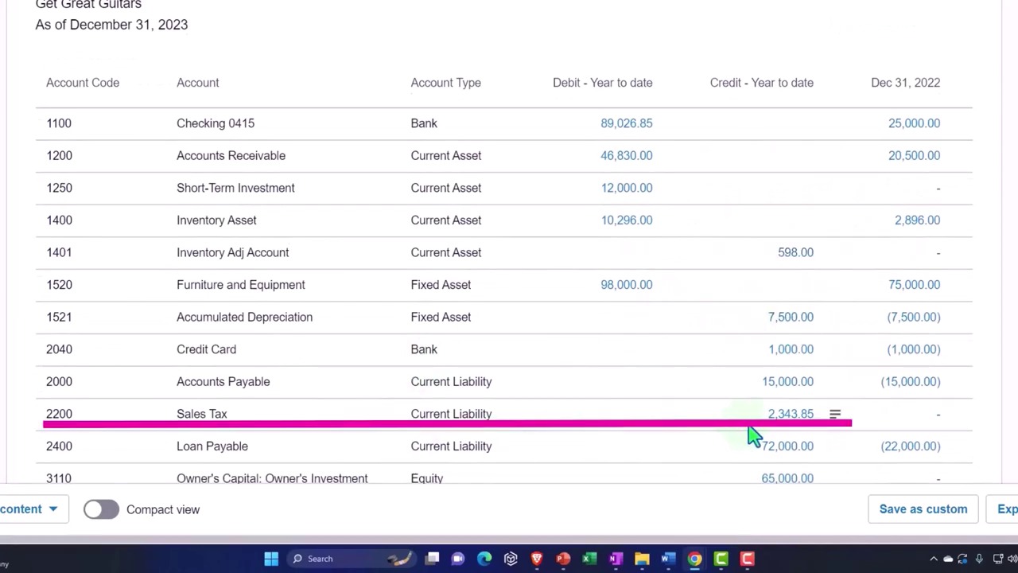
scroll(779, 432, down, 3)
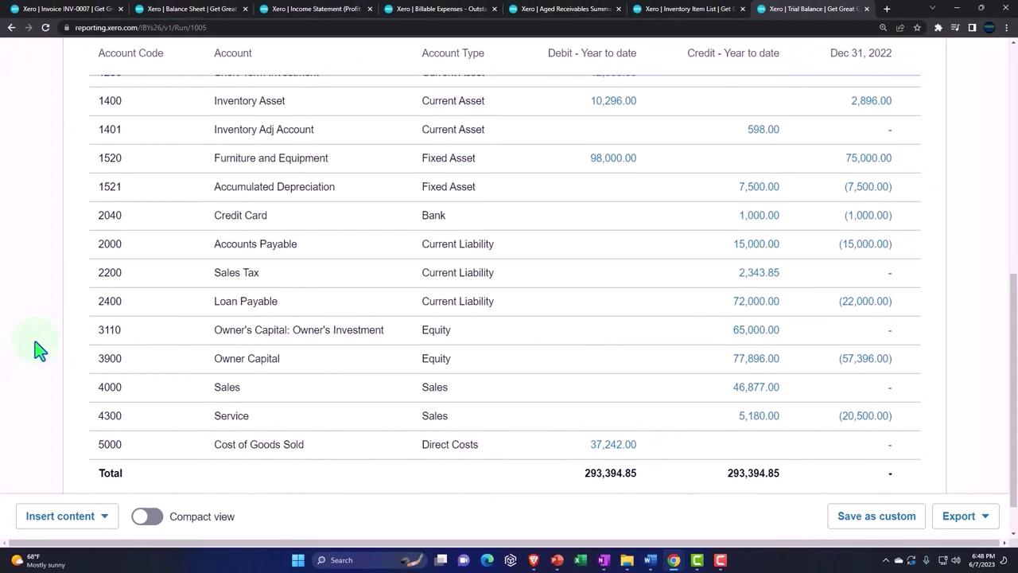
scroll(40, 350, up, 3)
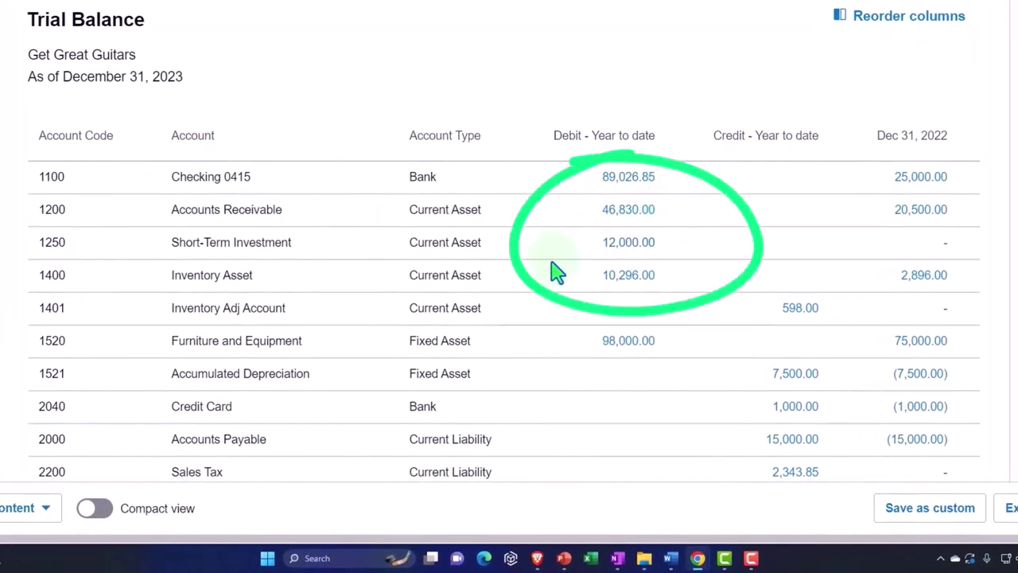
scroll(556, 272, down, 3)
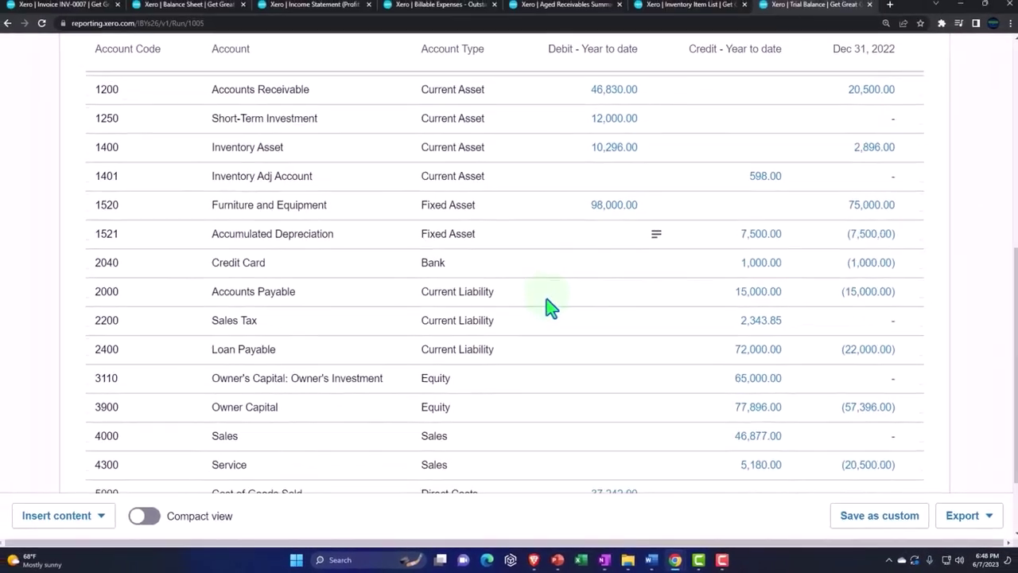